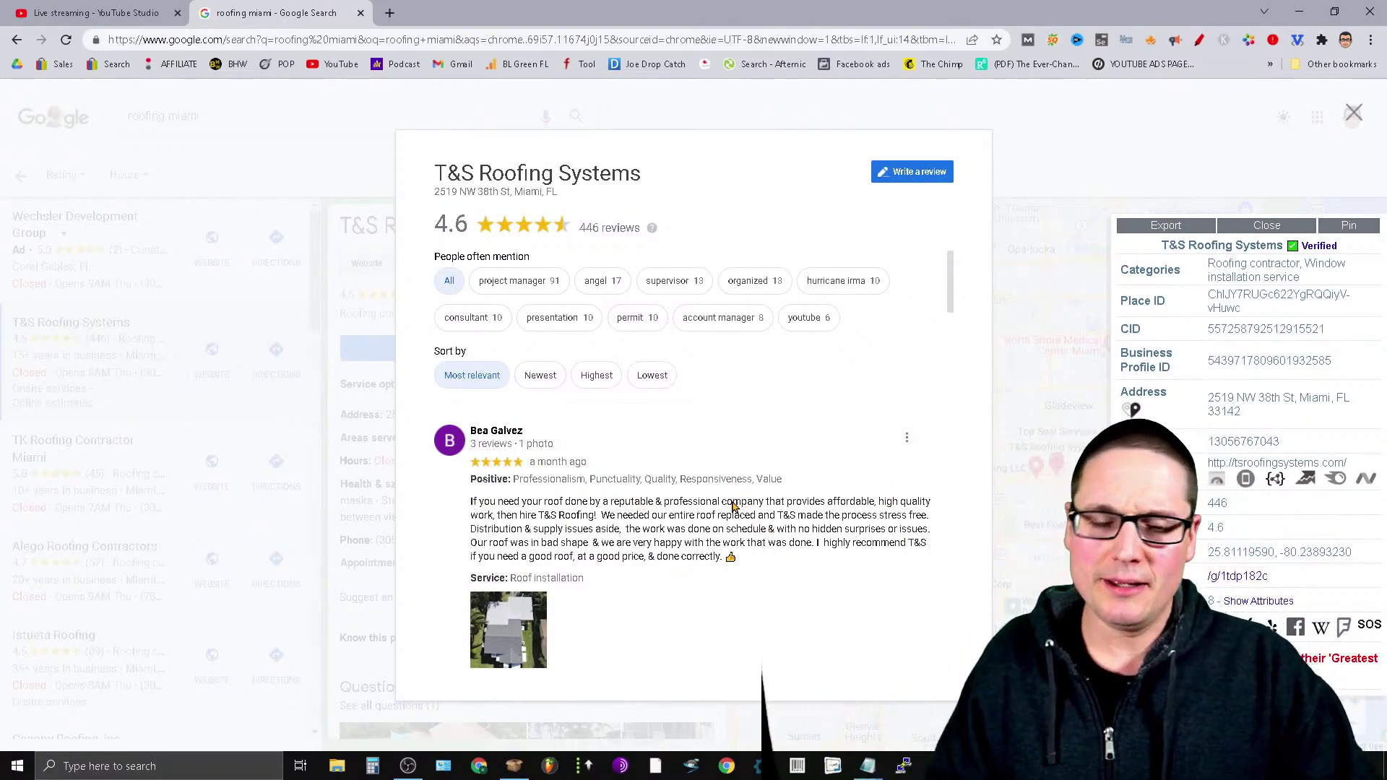
# - Copy the full text of the first T&S Roofing Systems review and paste it into a new Notepad document
pyautogui.moveTo(473, 500); pyautogui.dragTo(740, 560)
pyautogui.rightClick(724, 542)
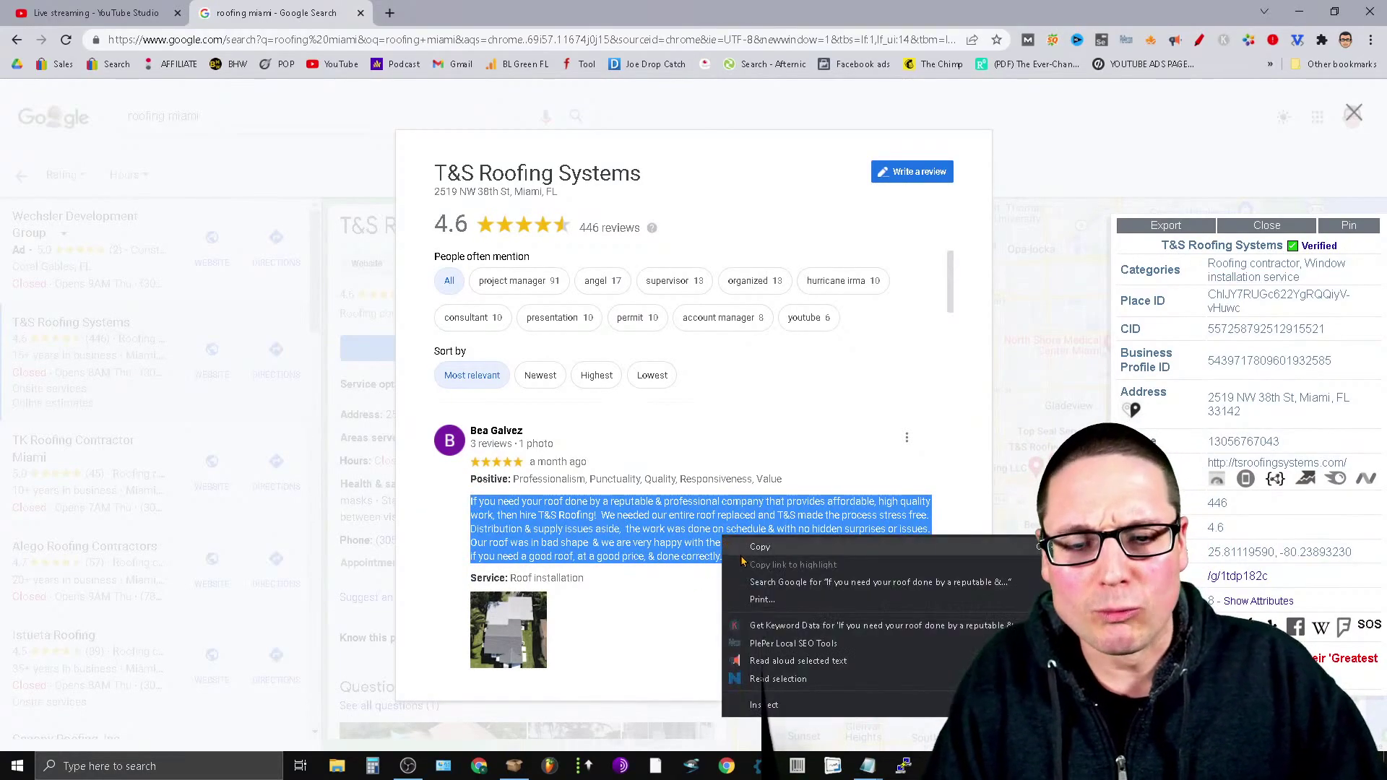
pyautogui.click(744, 560)
pyautogui.rightClick(868, 766)
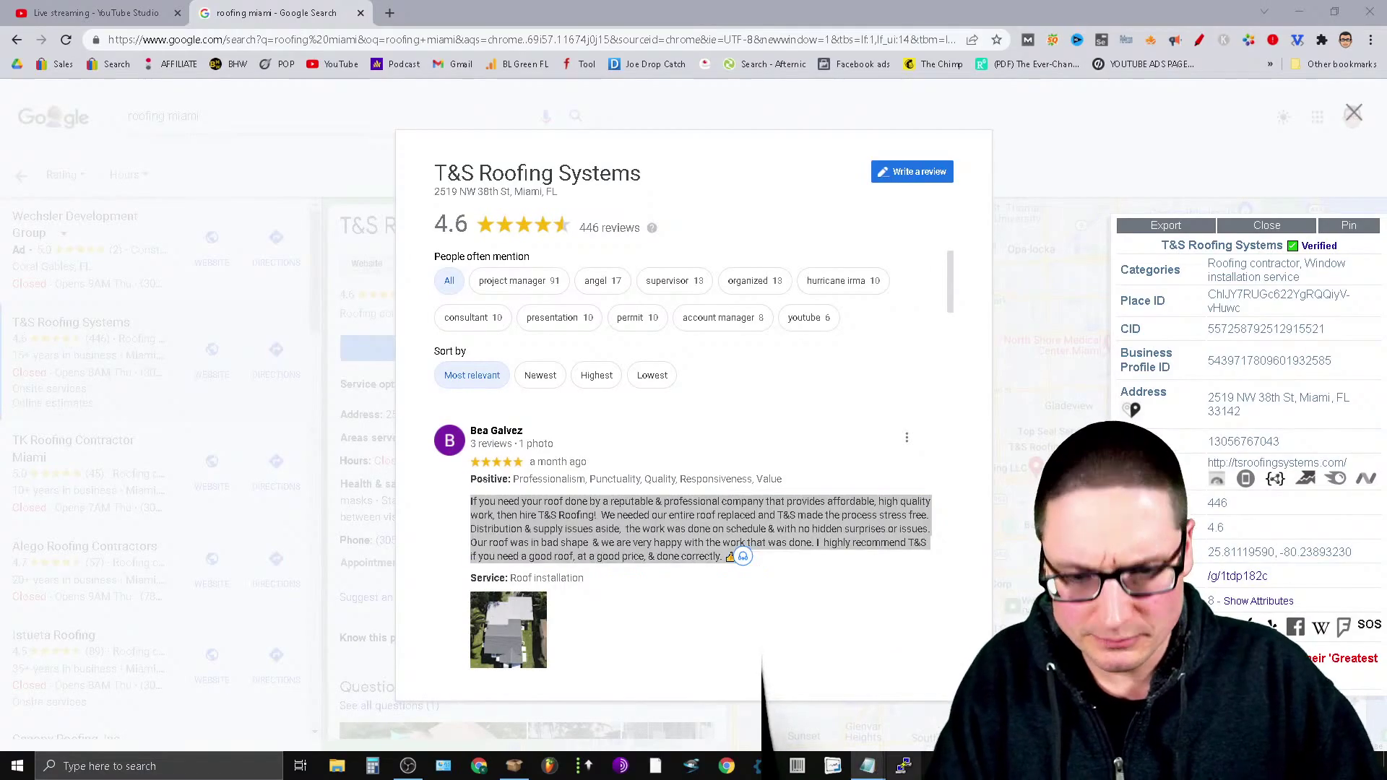
pyautogui.click(824, 688)
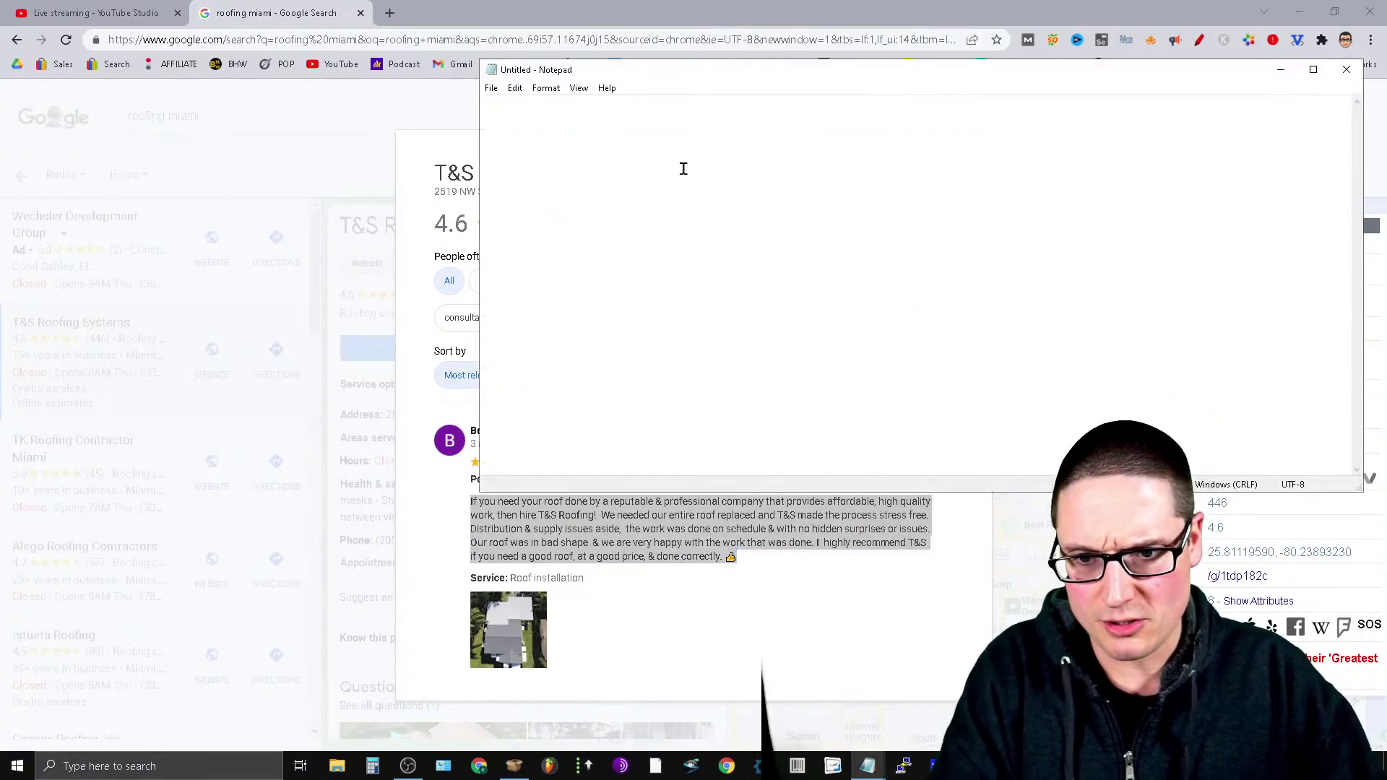
pyautogui.hotkey('ctrl', 'v')
# - Reposition and enlarge the Notepad window, and add two line breaks after the pasted review
pyautogui.moveTo(935, 76); pyautogui.dragTo(654, 115)
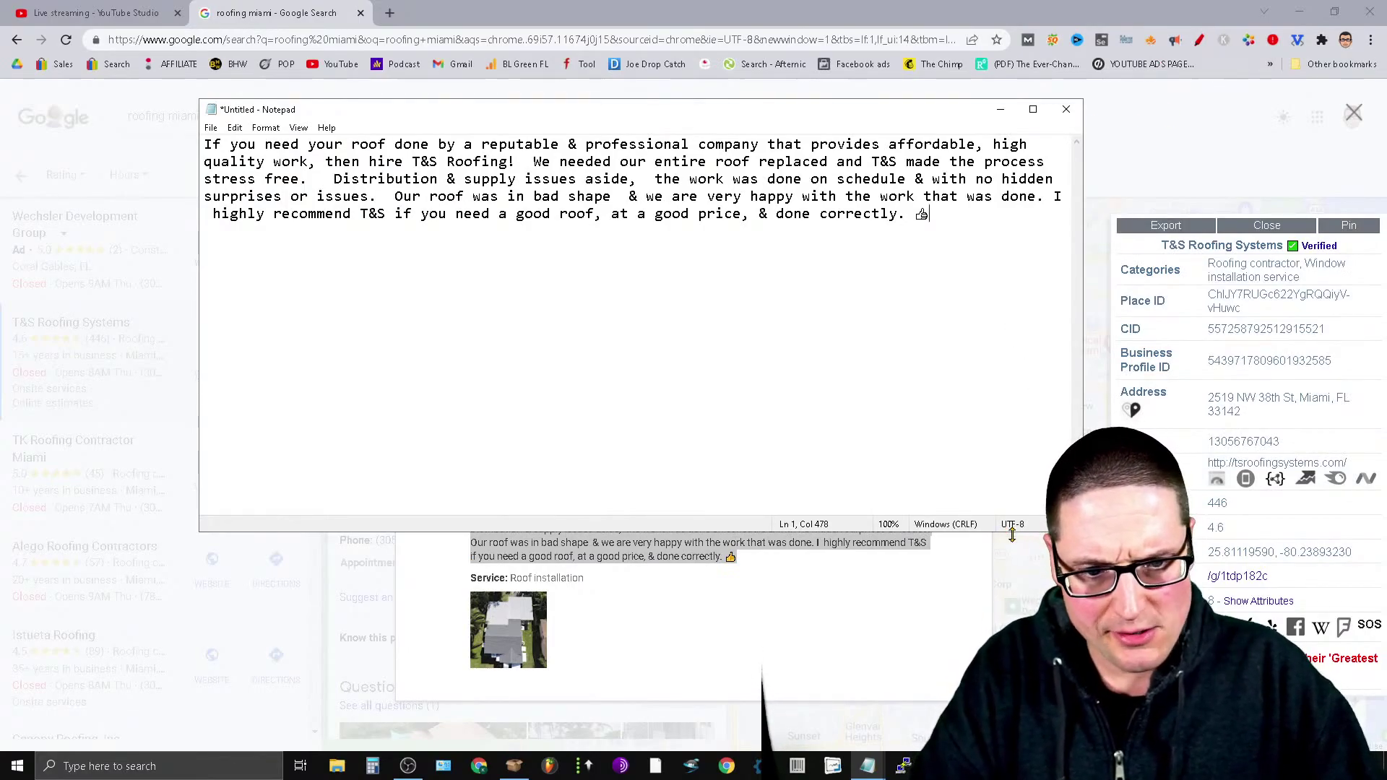
pyautogui.moveTo(1012, 533); pyautogui.dragTo(1013, 613)
pyautogui.moveTo(1087, 350); pyautogui.dragTo(1088, 349)
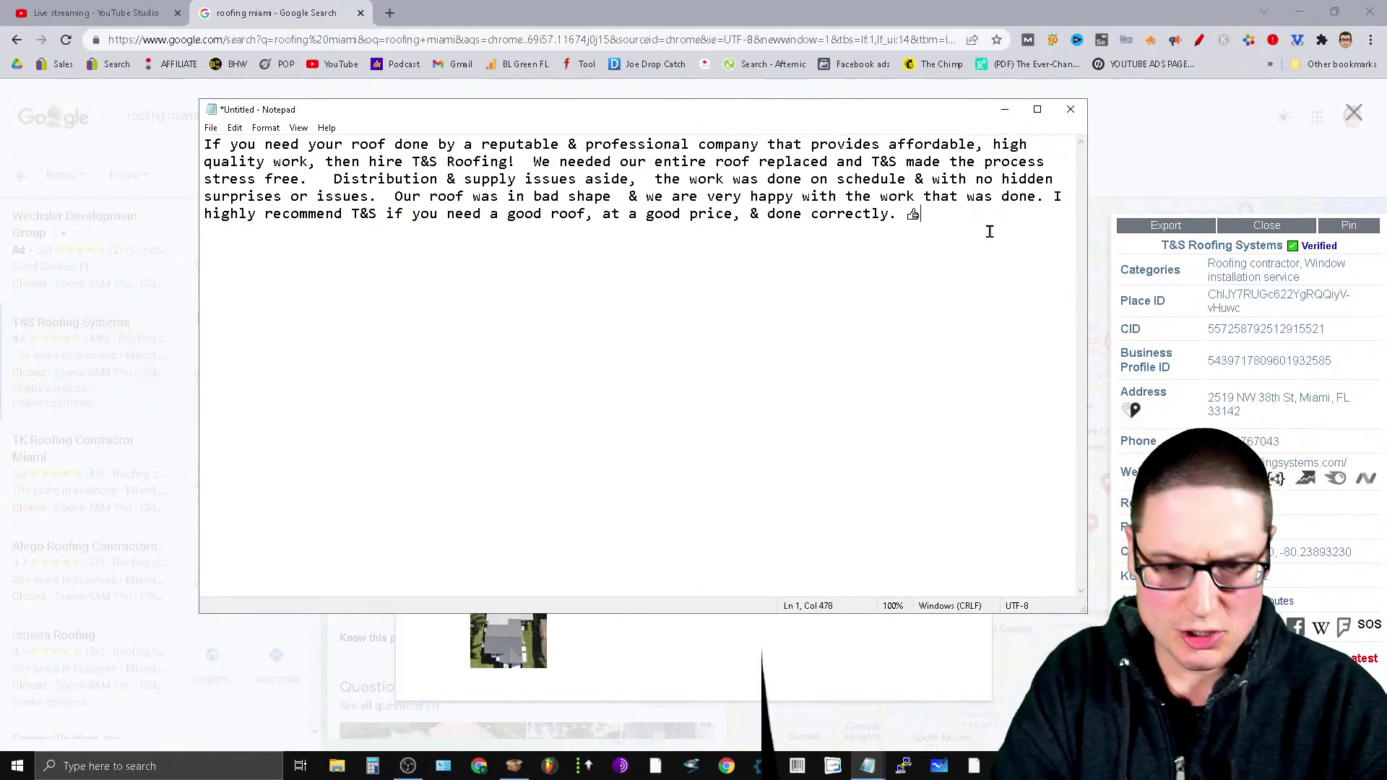
pyautogui.press('Return')
pyautogui.press('Return')
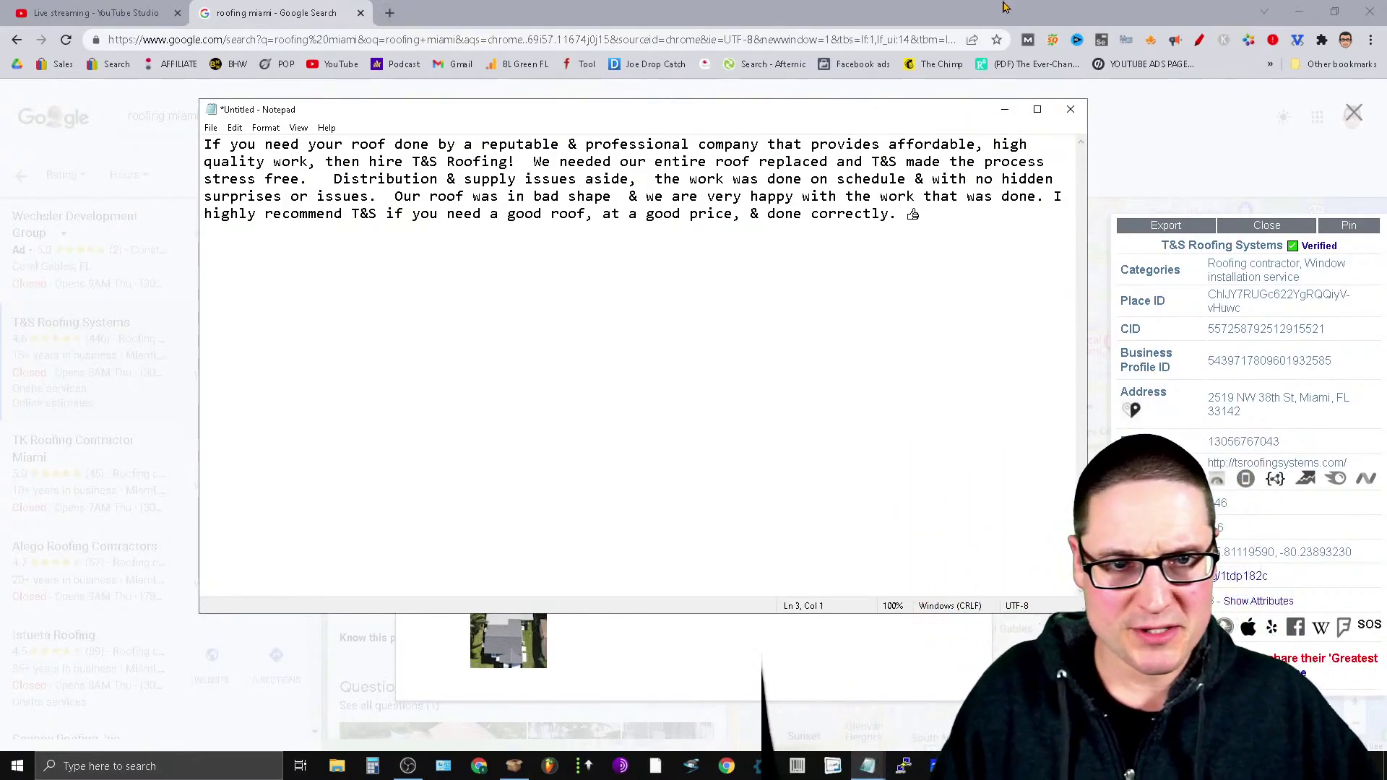
pyautogui.doubleClick(753, 8)
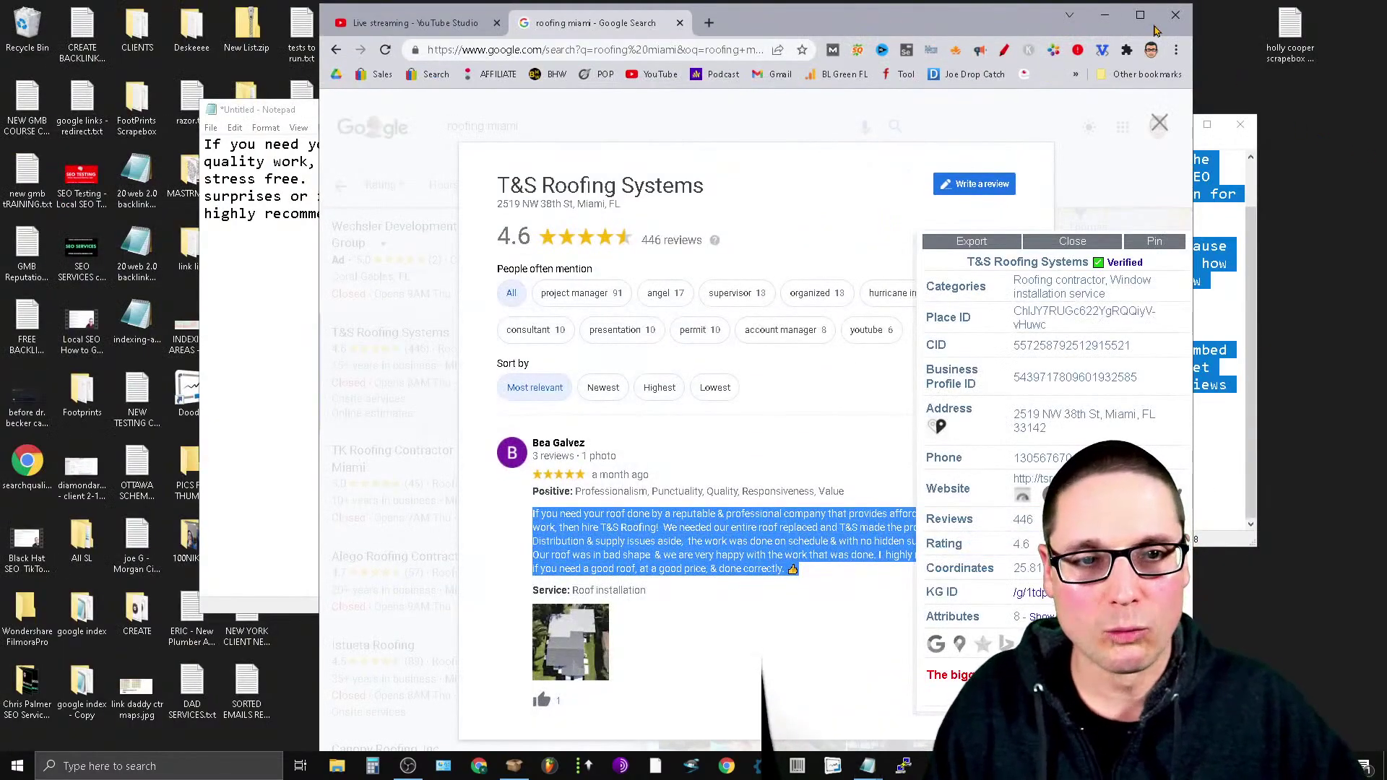
pyautogui.click(1140, 16)
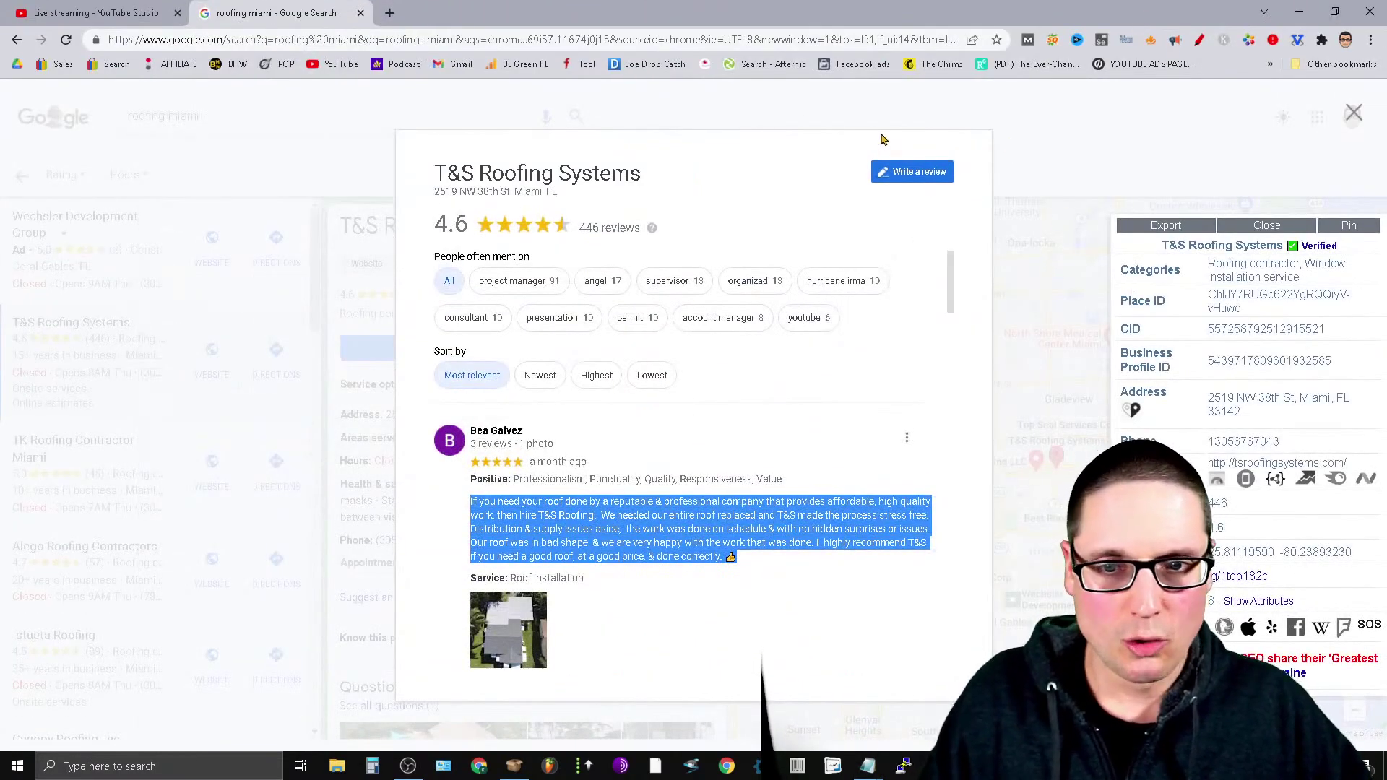
pyautogui.click(1372, 40)
pyautogui.moveTo(1228, 123)
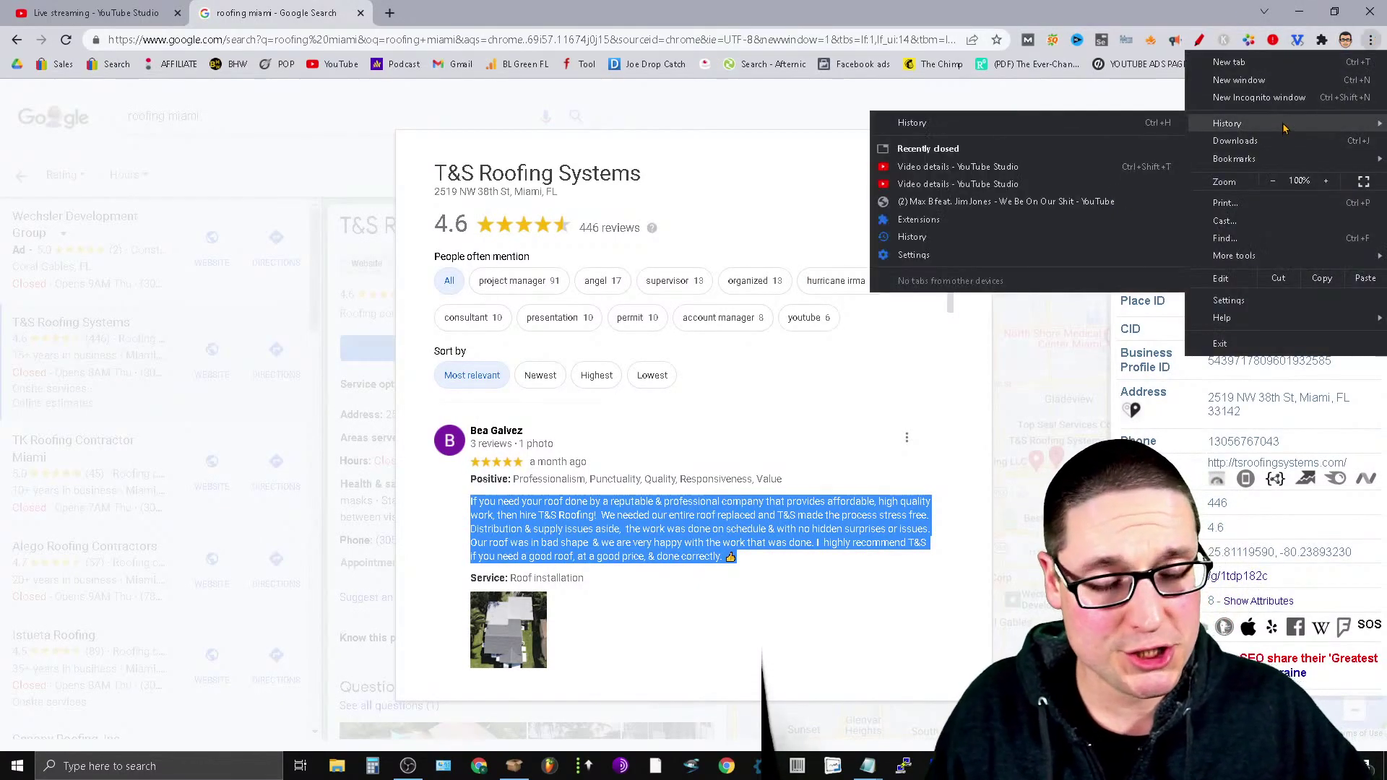
pyautogui.click(391, 12)
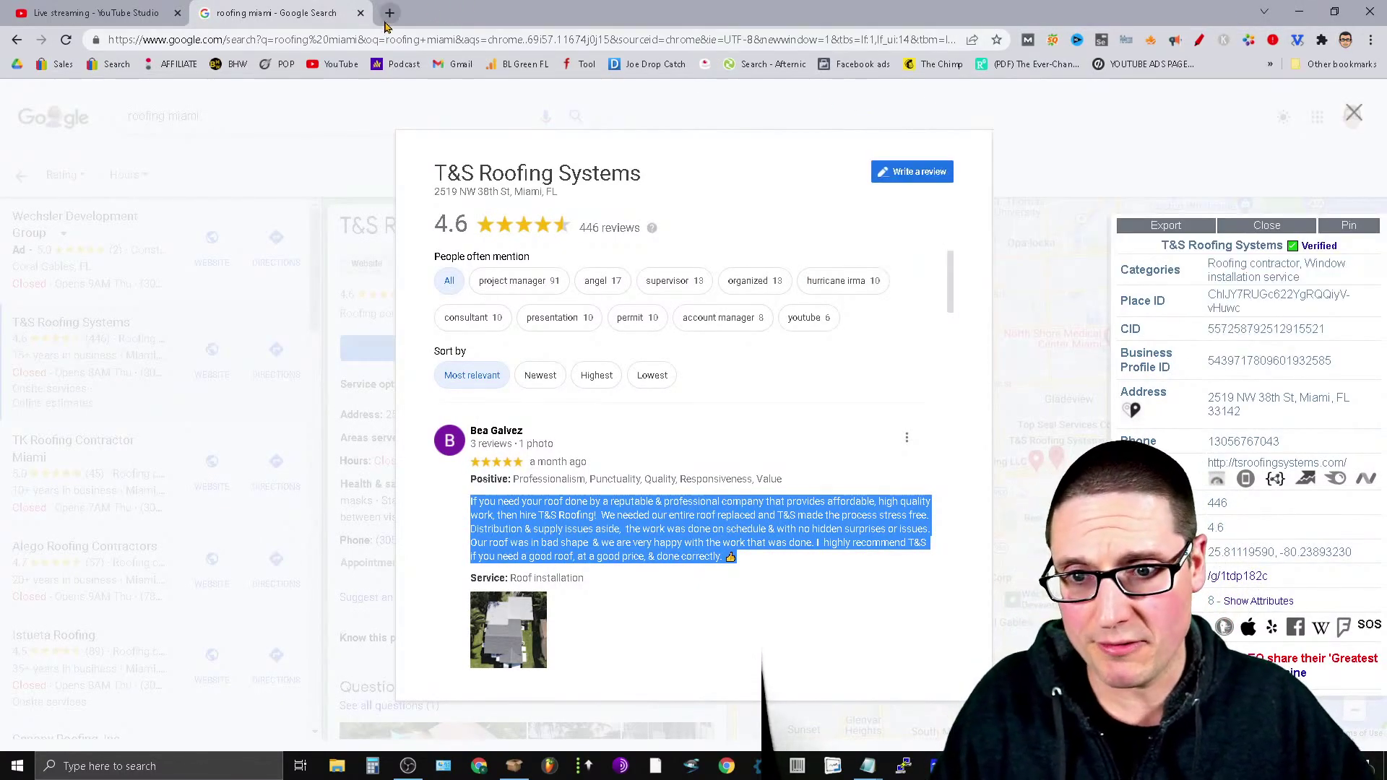
# - Open Google Drive in a new browser tab and create a blank Google Sheets spreadsheet
pyautogui.click(390, 12)
pyautogui.click(1325, 103)
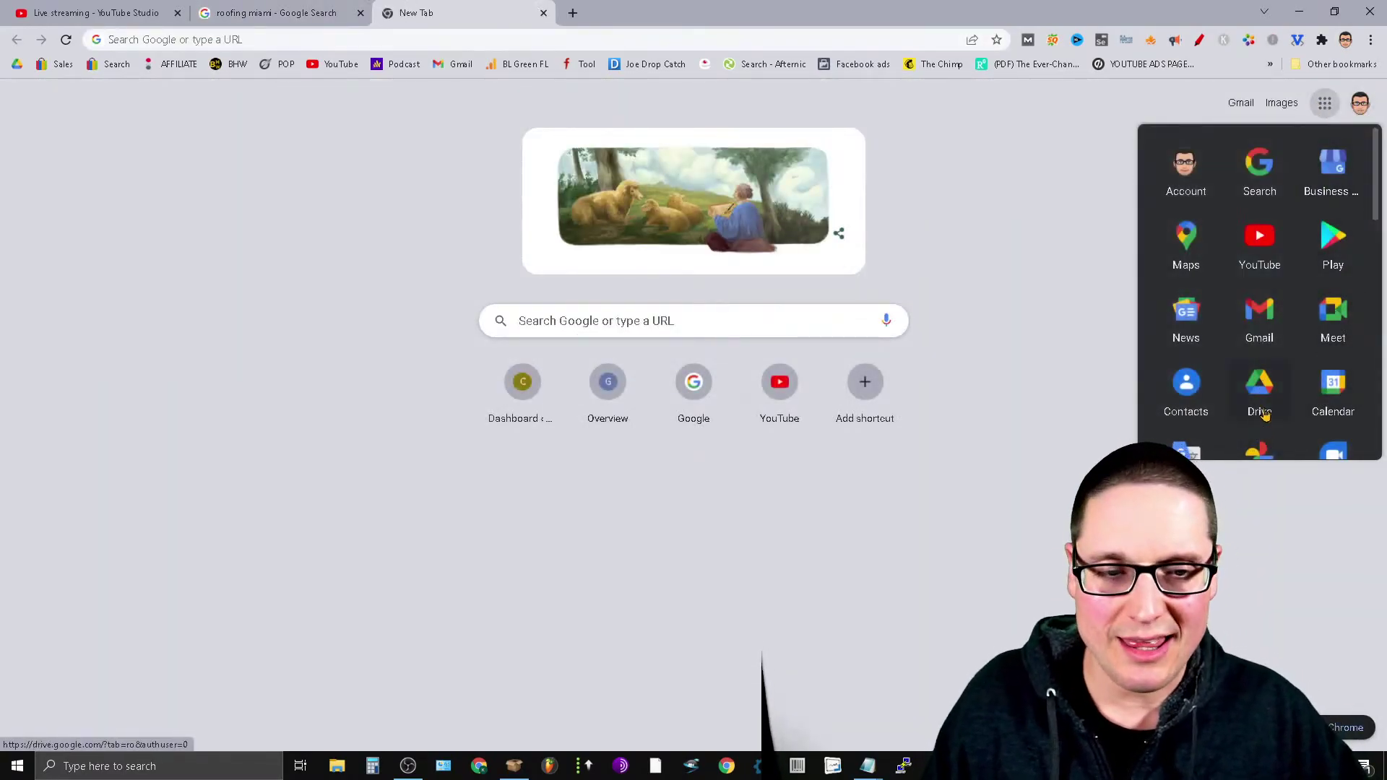
pyautogui.click(1261, 413)
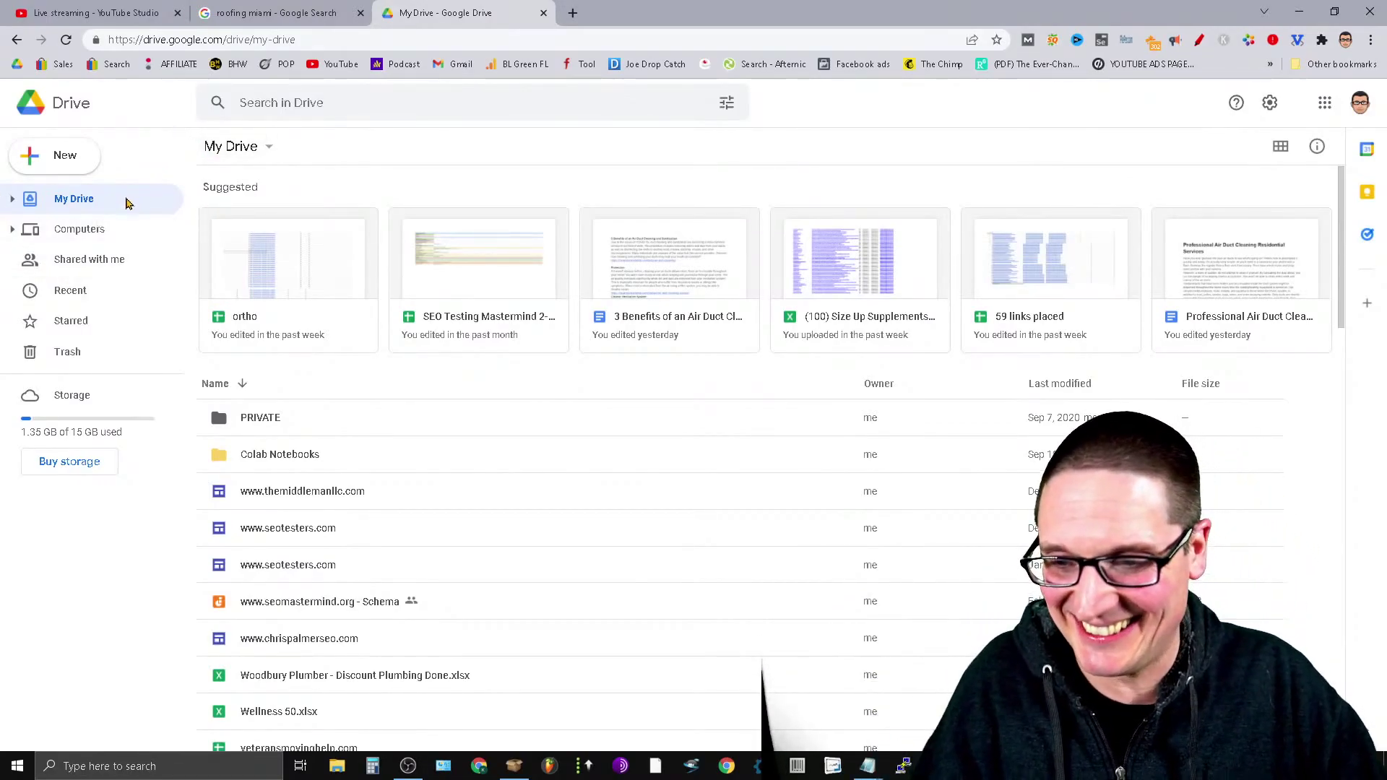
pyautogui.click(82, 156)
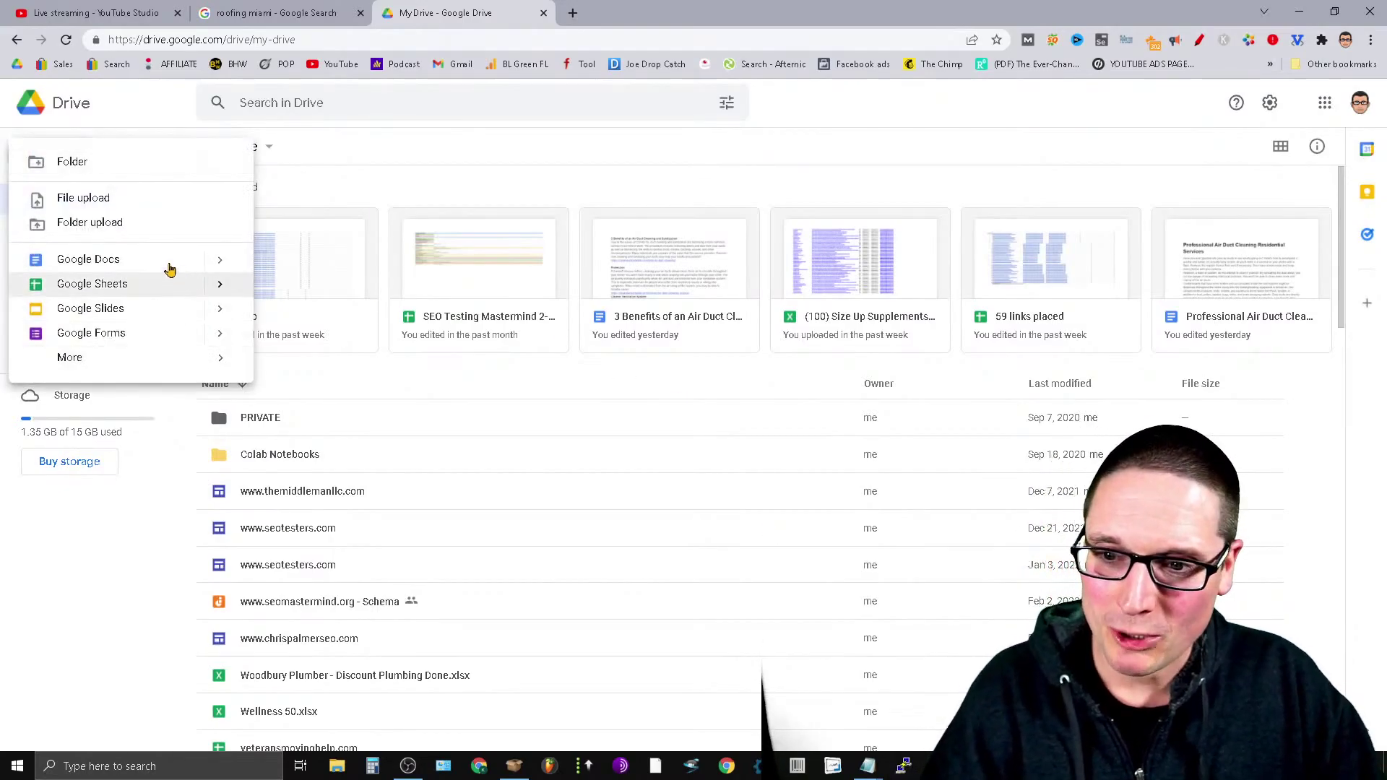
pyautogui.click(92, 288)
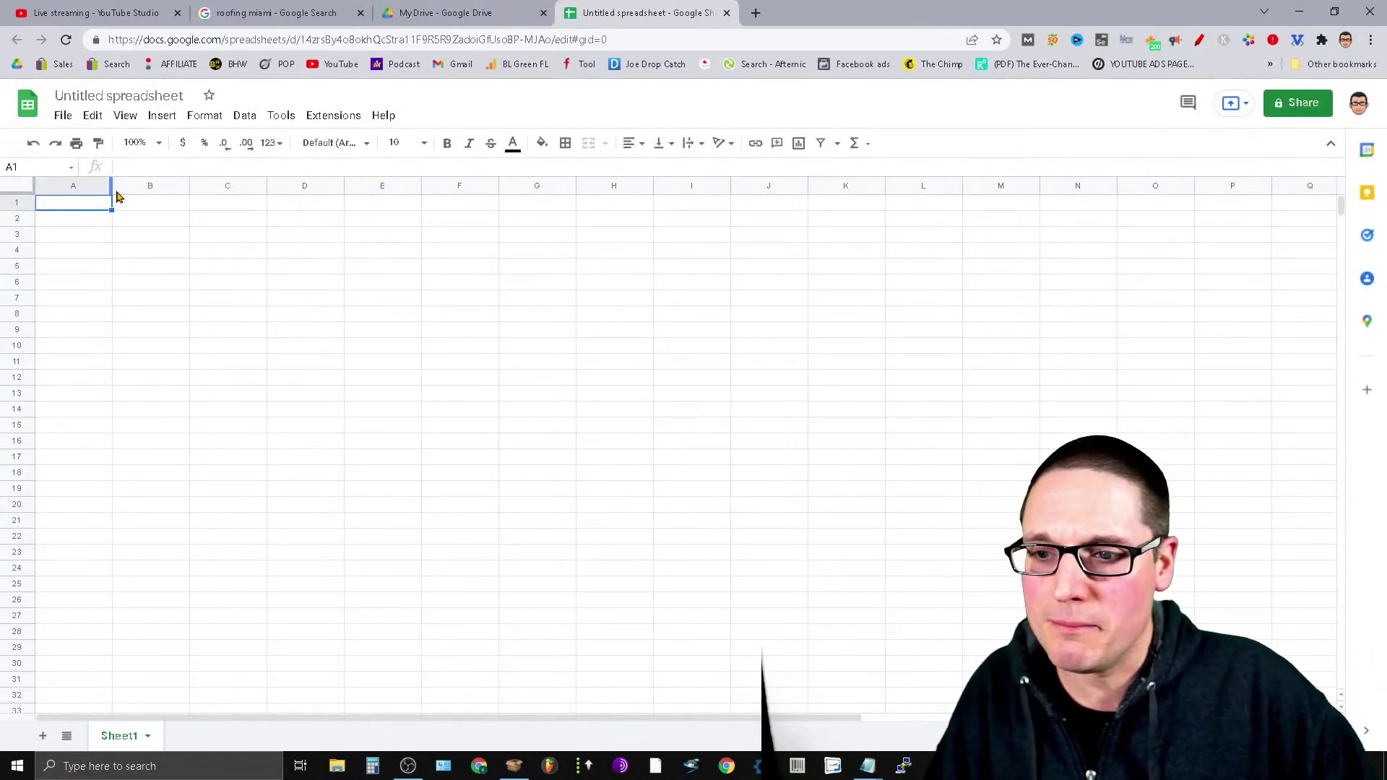
# - Widen column A to about eight times its default width and paste the copied review text into cell A1
pyautogui.moveTo(111, 188); pyautogui.dragTo(663, 239)
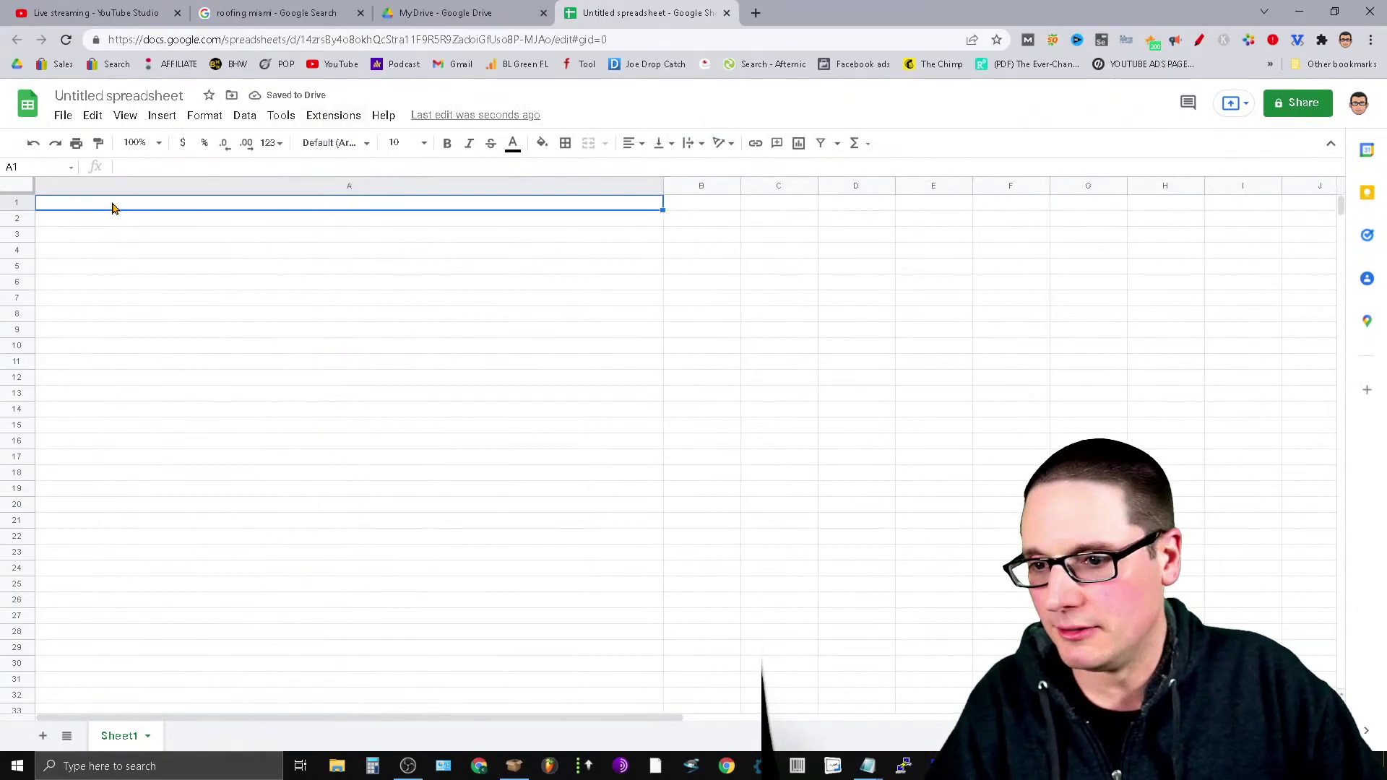
pyautogui.click(138, 160)
pyautogui.write('If you need your roof done by a reputable & professional company that provides affordable, high quality work, then hire T&S Roofing!  We needed our entire roof replaced and T&S made the process stress free.   Distribution & supply issues aside,  the work was done on schedule & with no hidden surprises or issues.  Our roof was in bad shape  & we are very happy with the work that was done. I  highly recommend T&S if you need a good roof, at a good price, & done correctly. 👍')
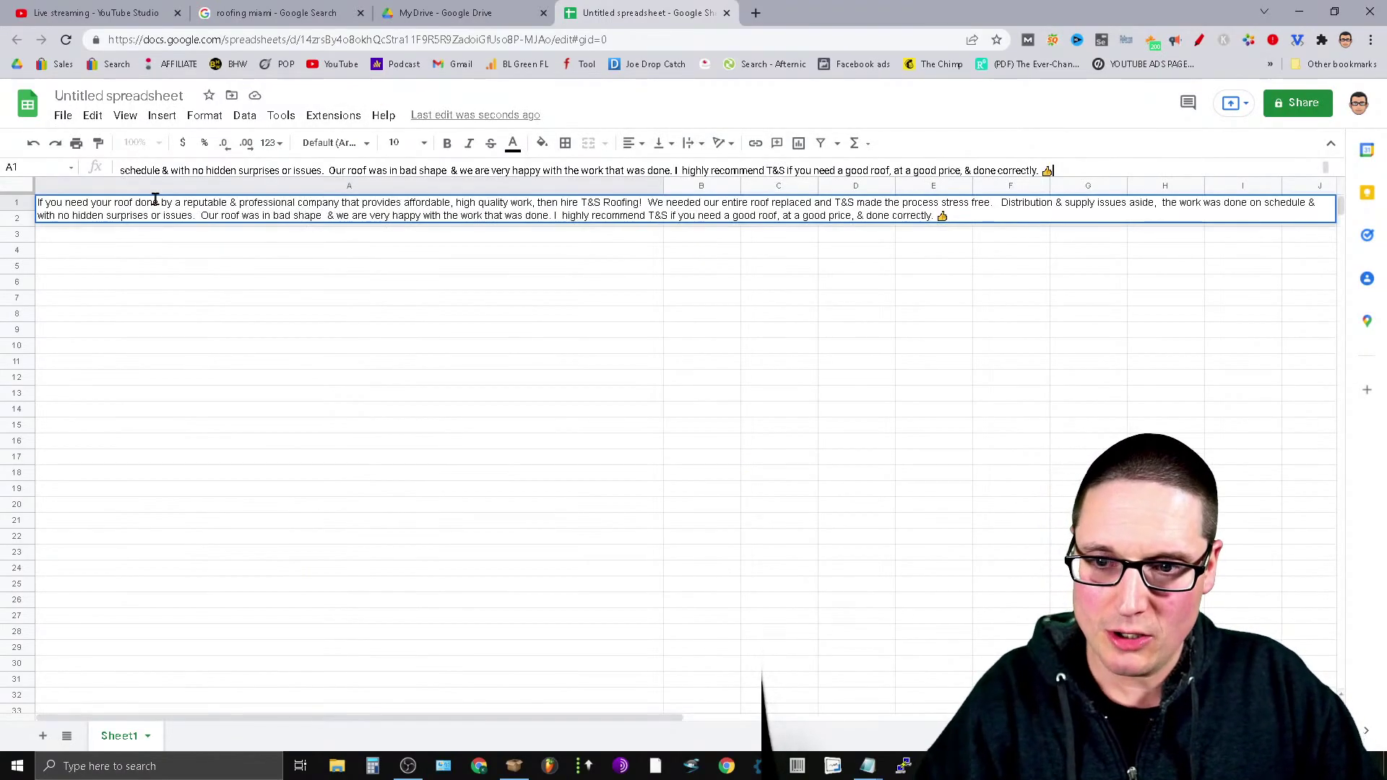
pyautogui.press('Return')
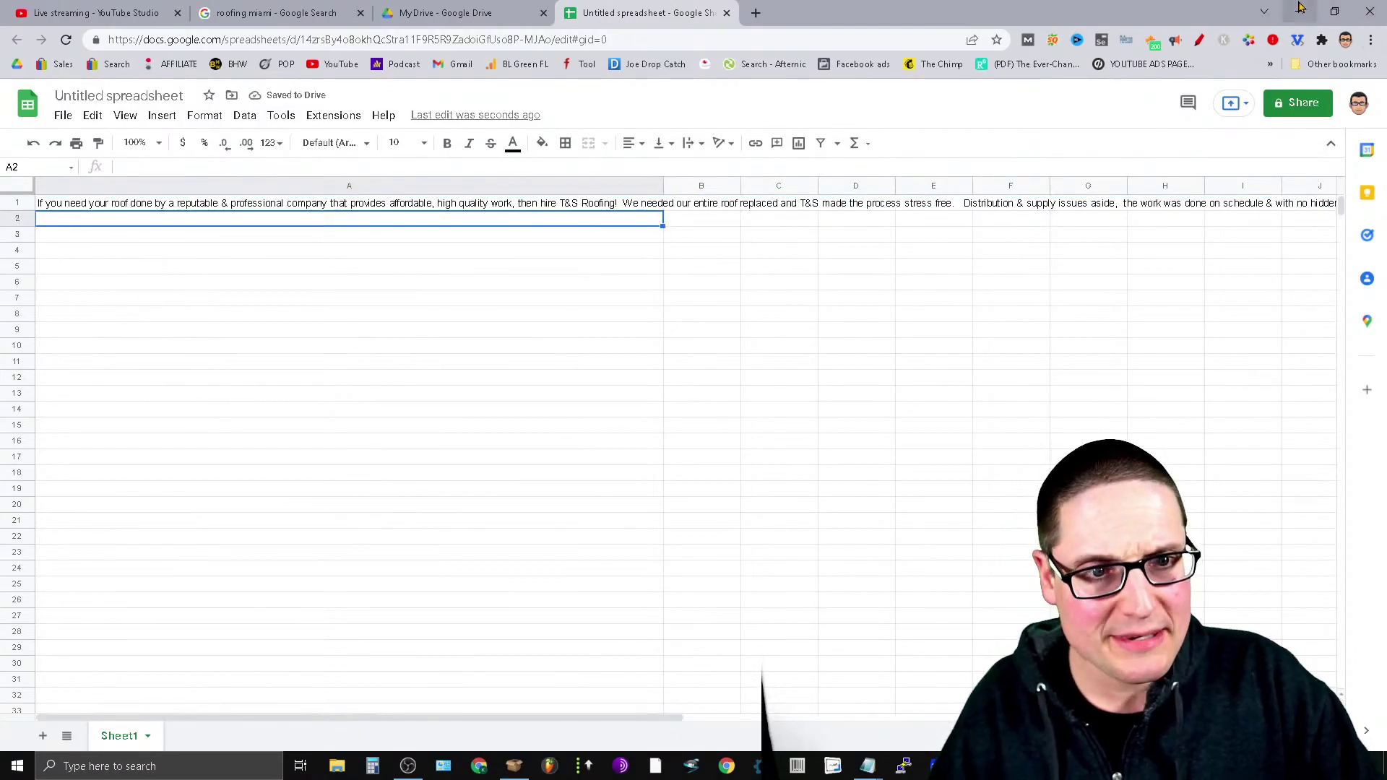
# - Tidy the desktop by closing the extra Notepad window and moving the review note, and return to the spreadsheet in the browser
pyautogui.click(1299, 12)
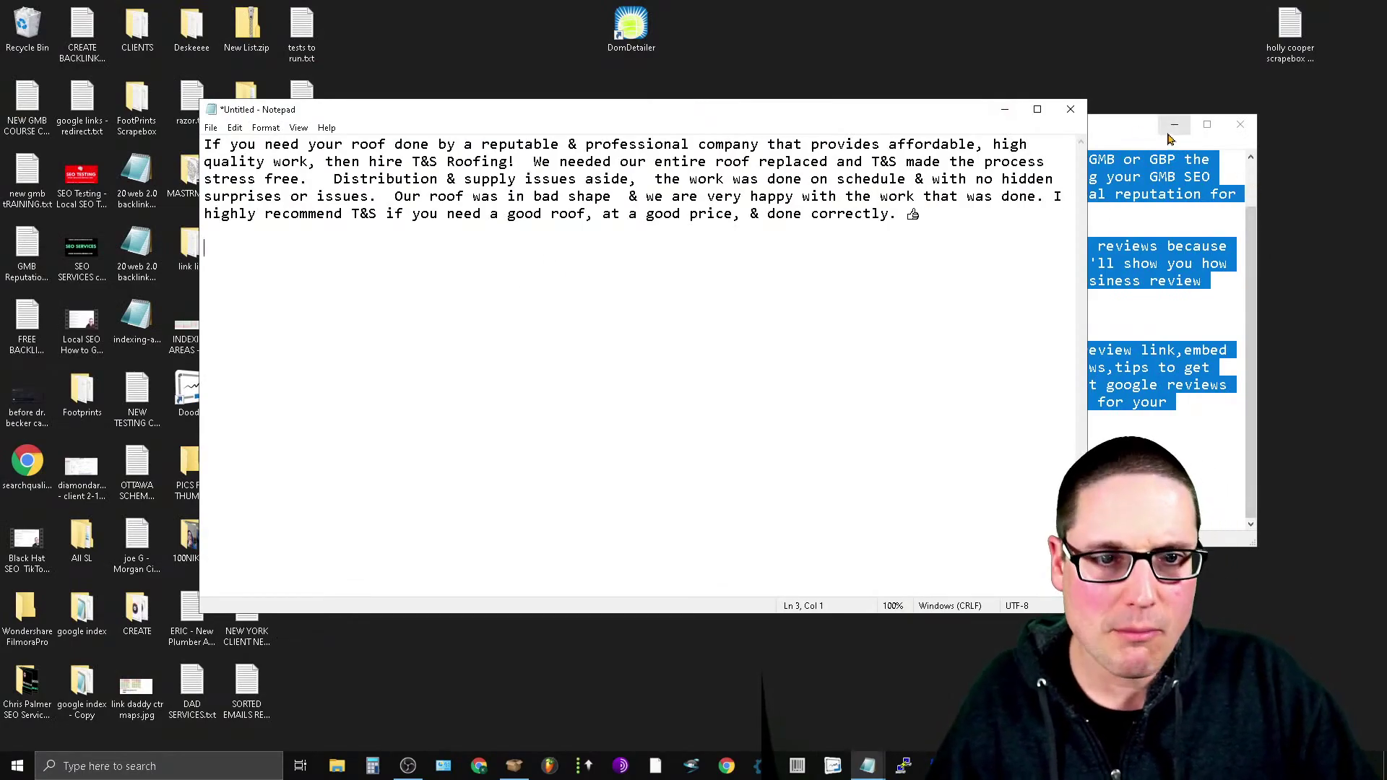
pyautogui.click(1241, 125)
pyautogui.click(698, 384)
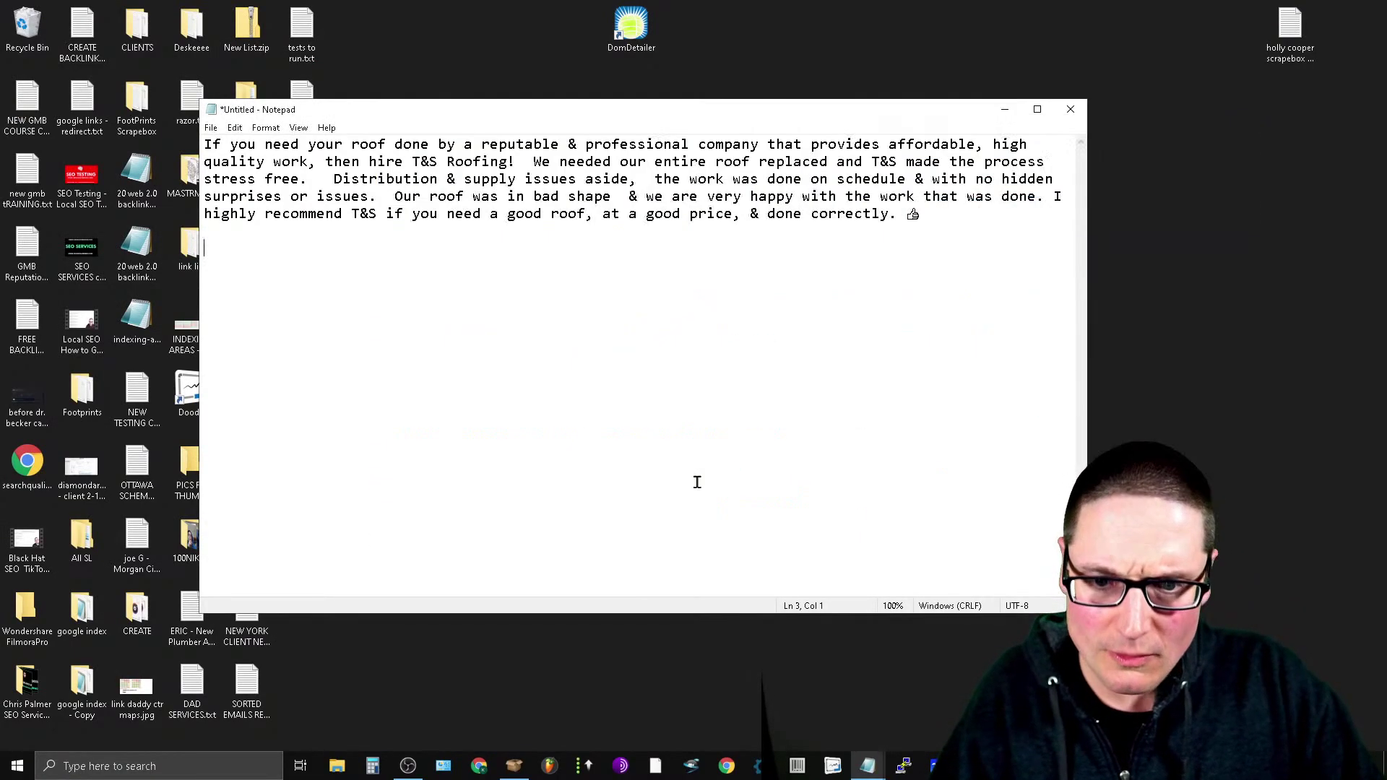
pyautogui.moveTo(709, 126); pyautogui.dragTo(898, 95)
pyautogui.moveTo(904, 766)
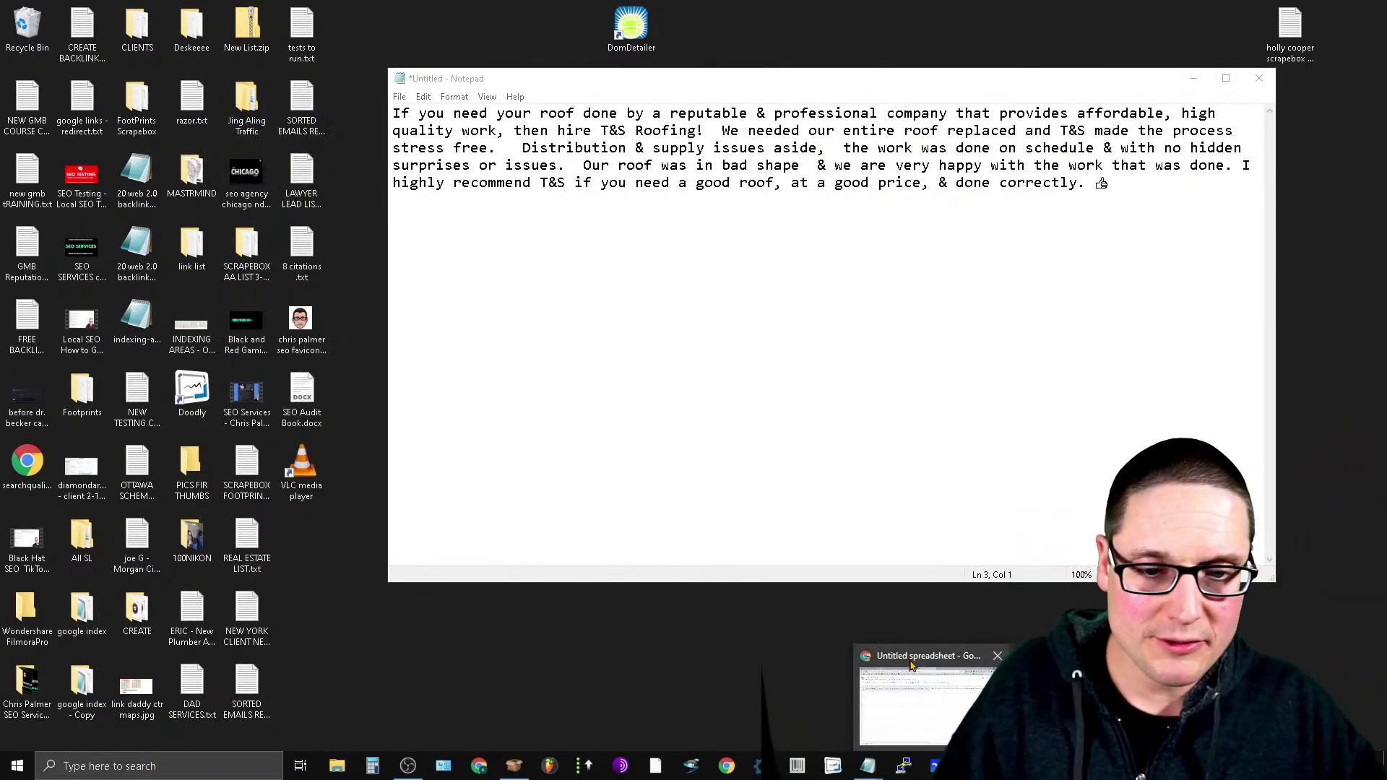
pyautogui.click(900, 705)
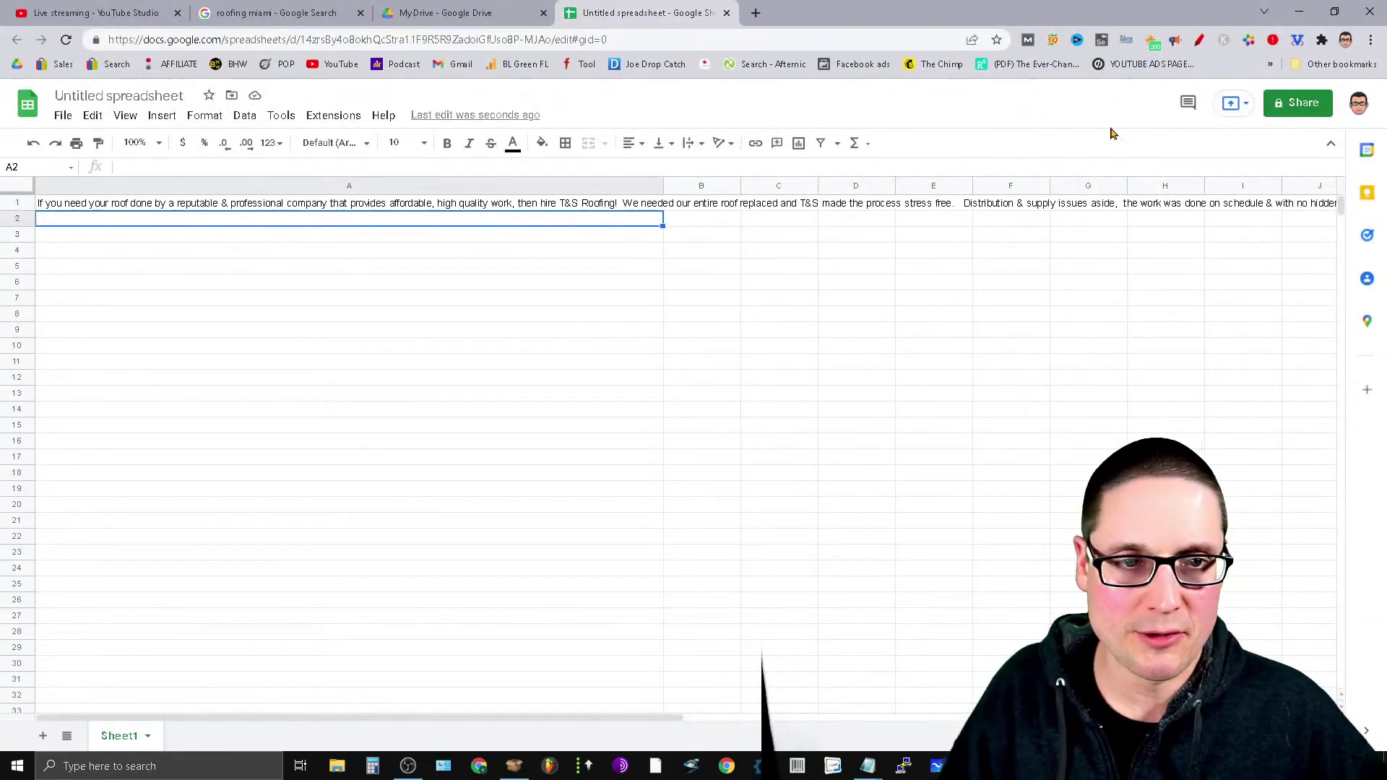
pyautogui.click(1309, 9)
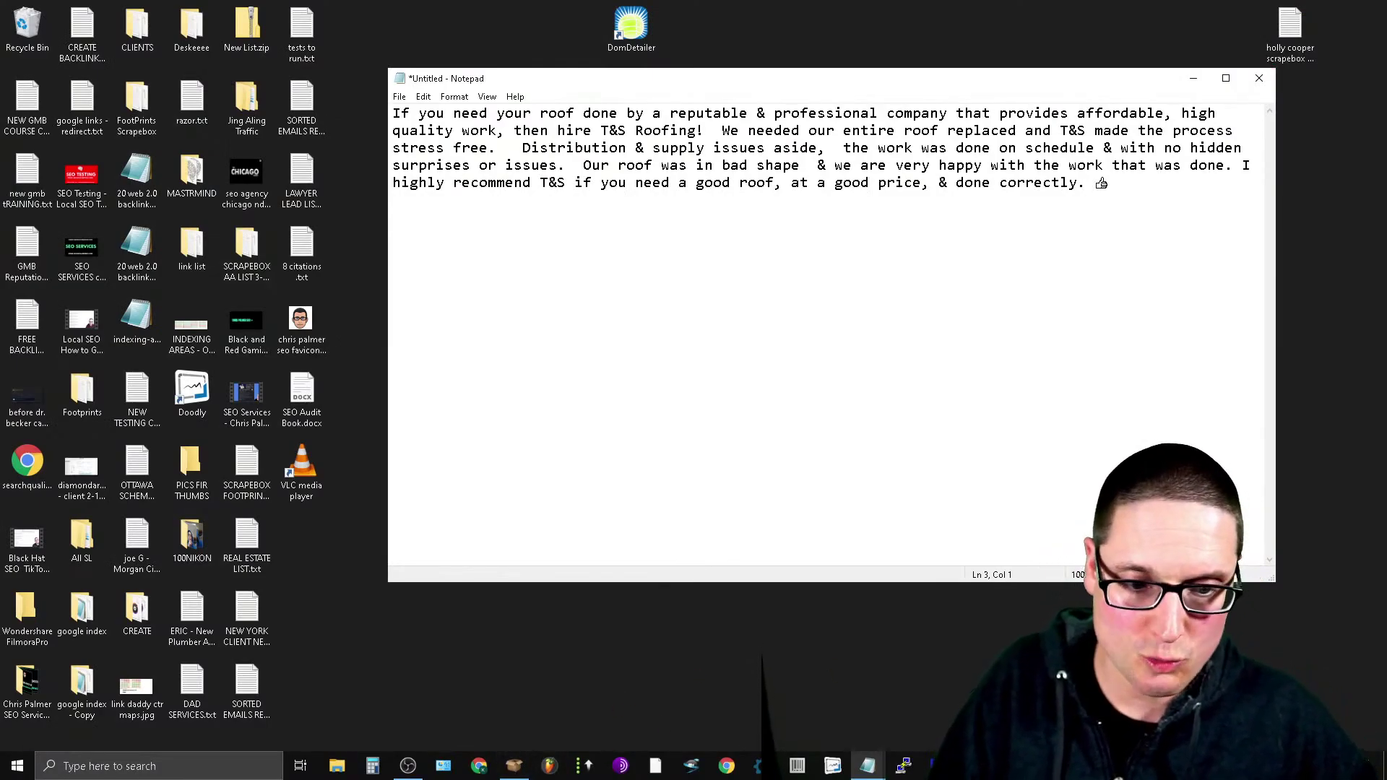
pyautogui.moveTo(935, 768)
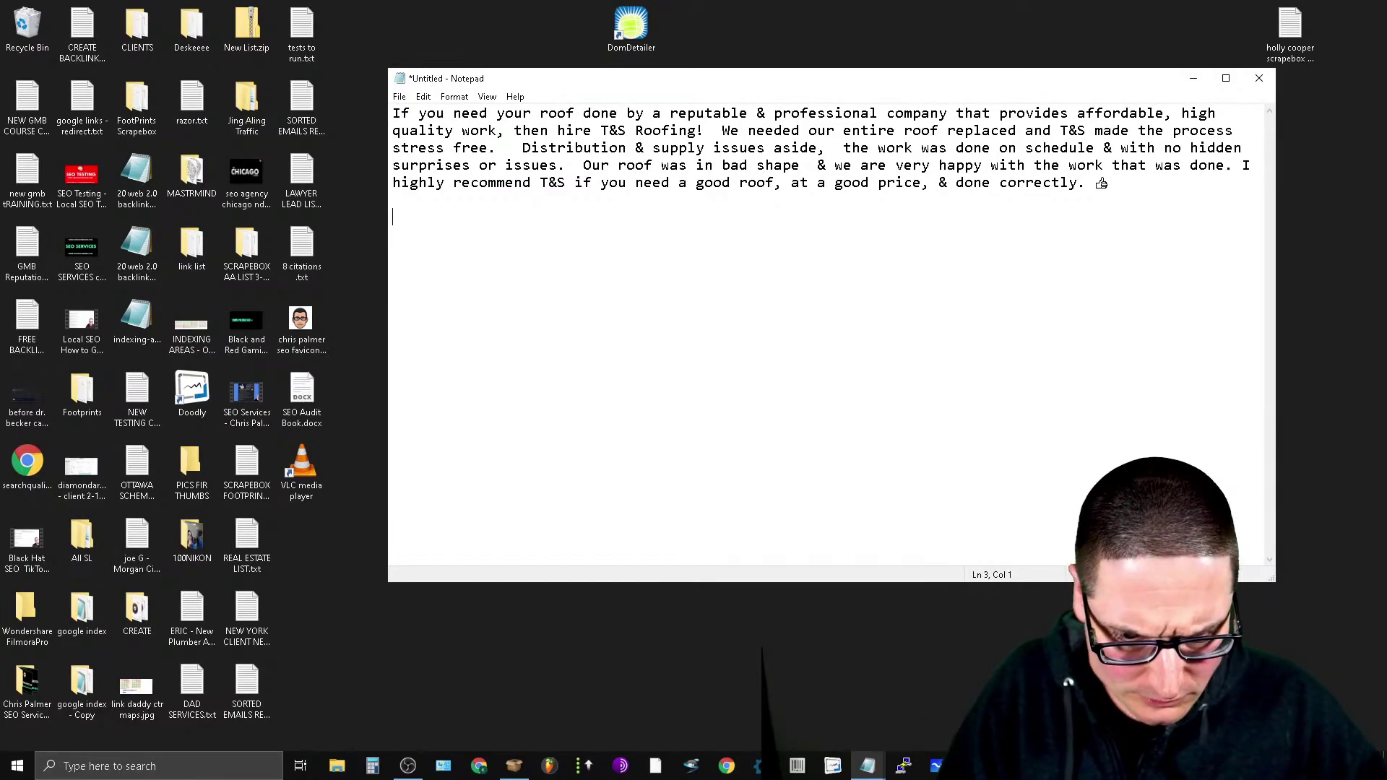
pyautogui.click(940, 701)
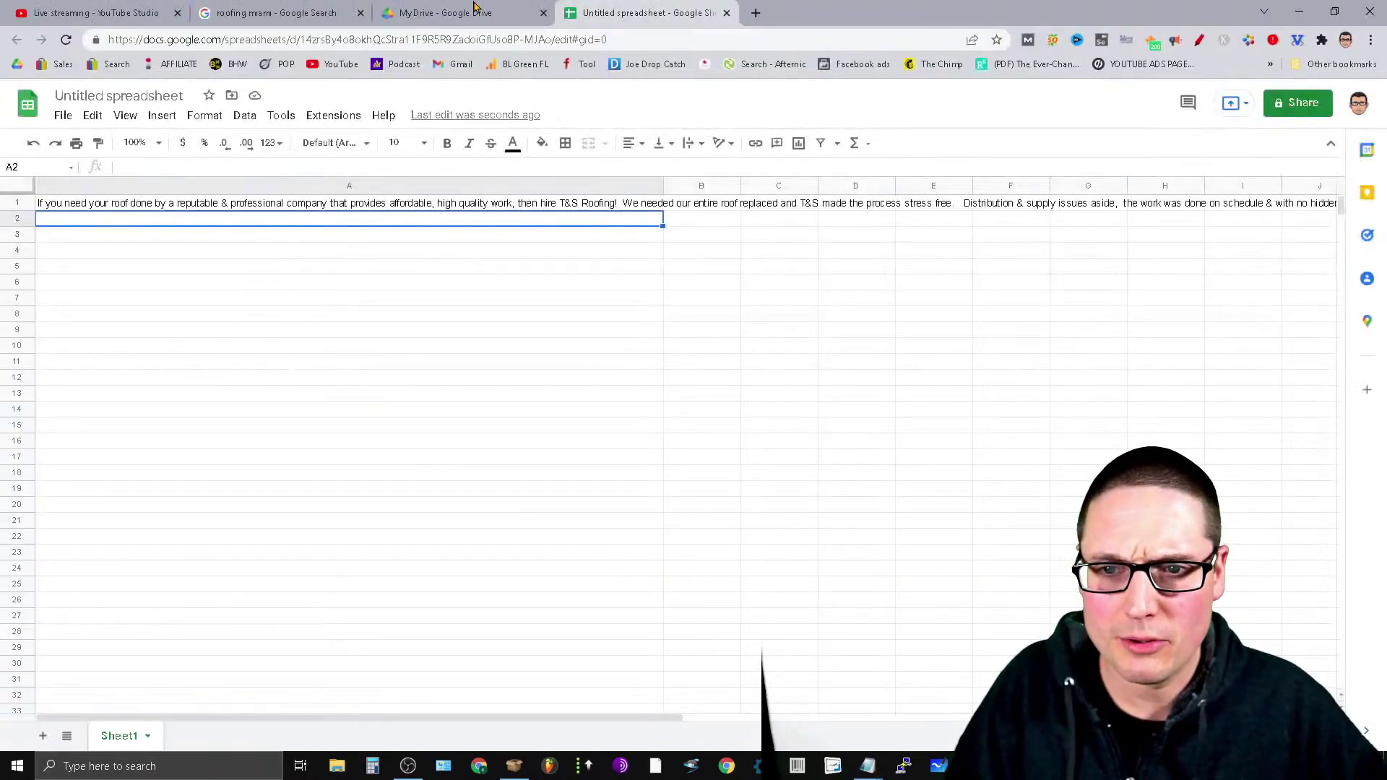
pyautogui.click(65, 9)
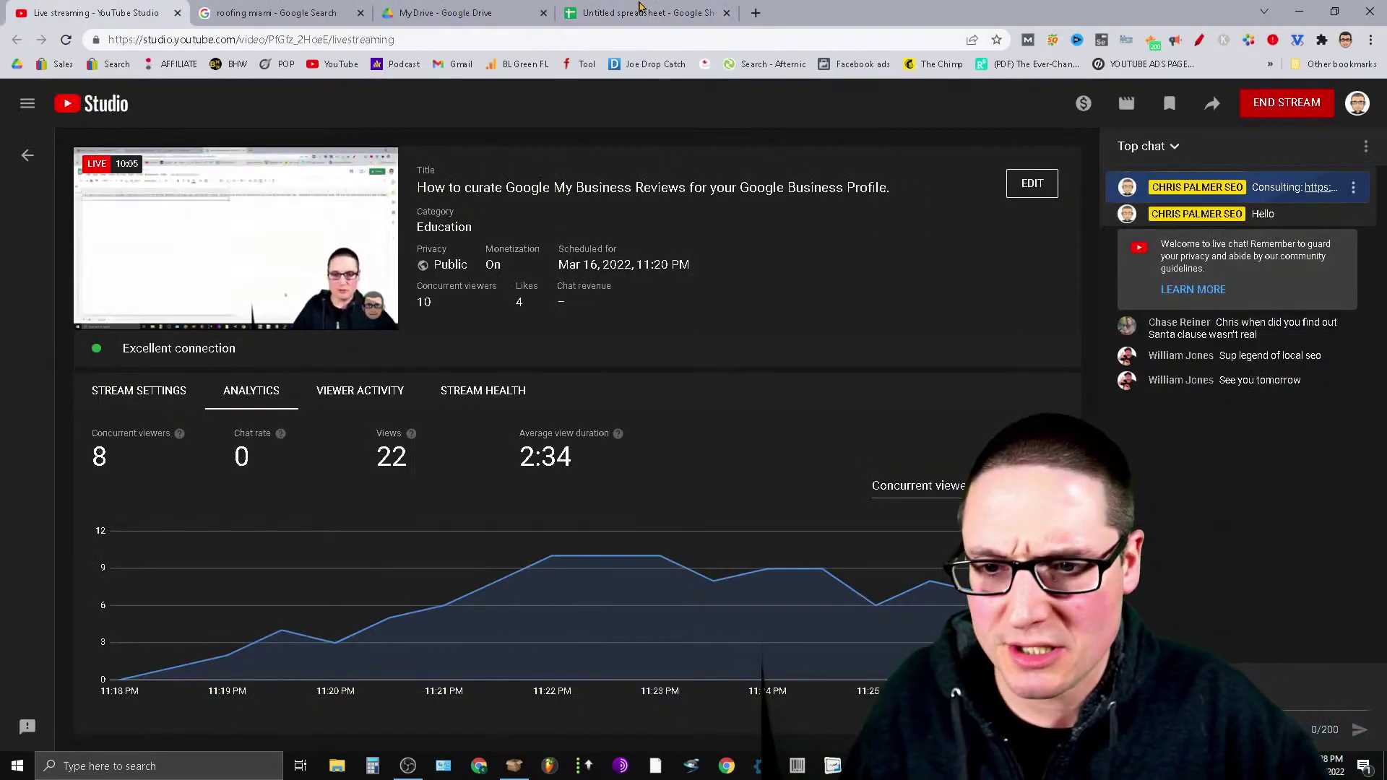
pyautogui.click(641, 8)
# - Return to the T&S Roofing Systems reviews and look through the further customer reviews and owner responses
pyautogui.click(276, 12)
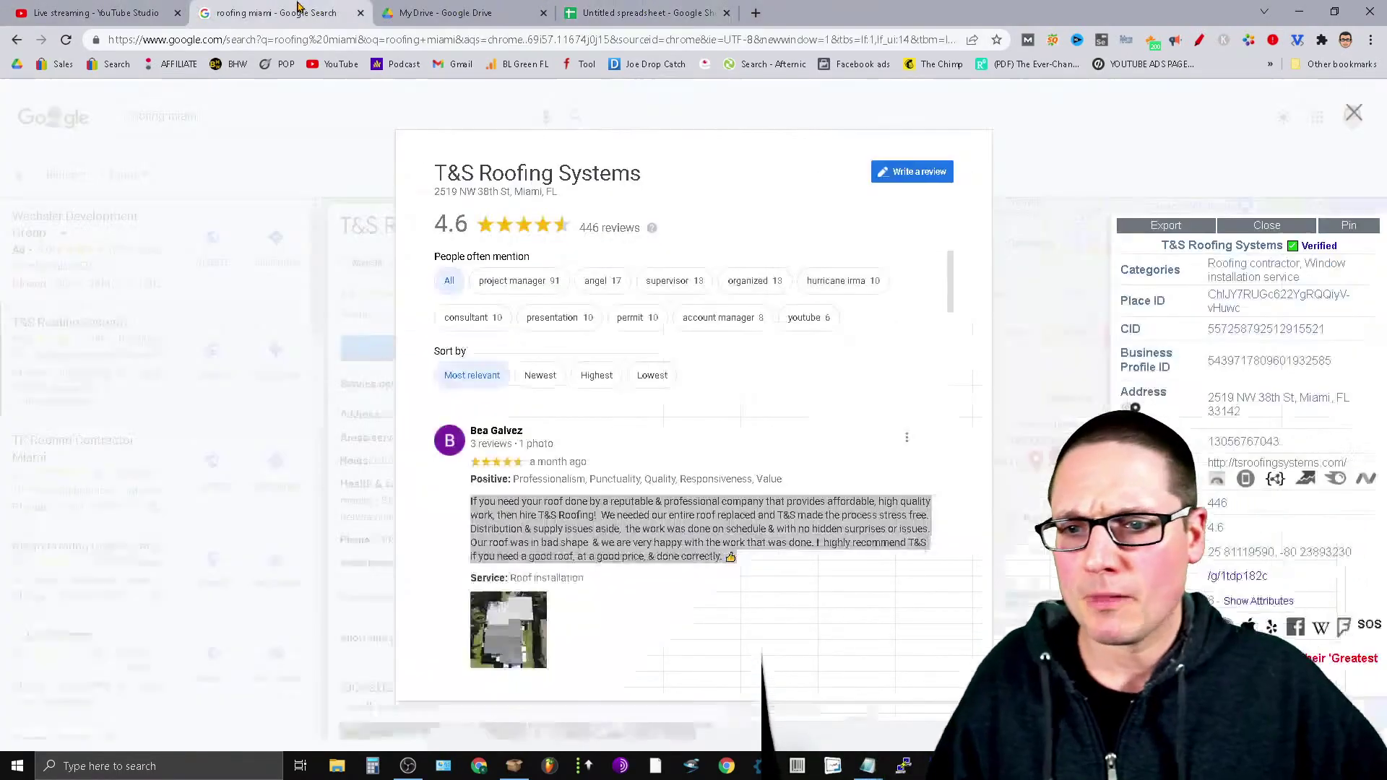
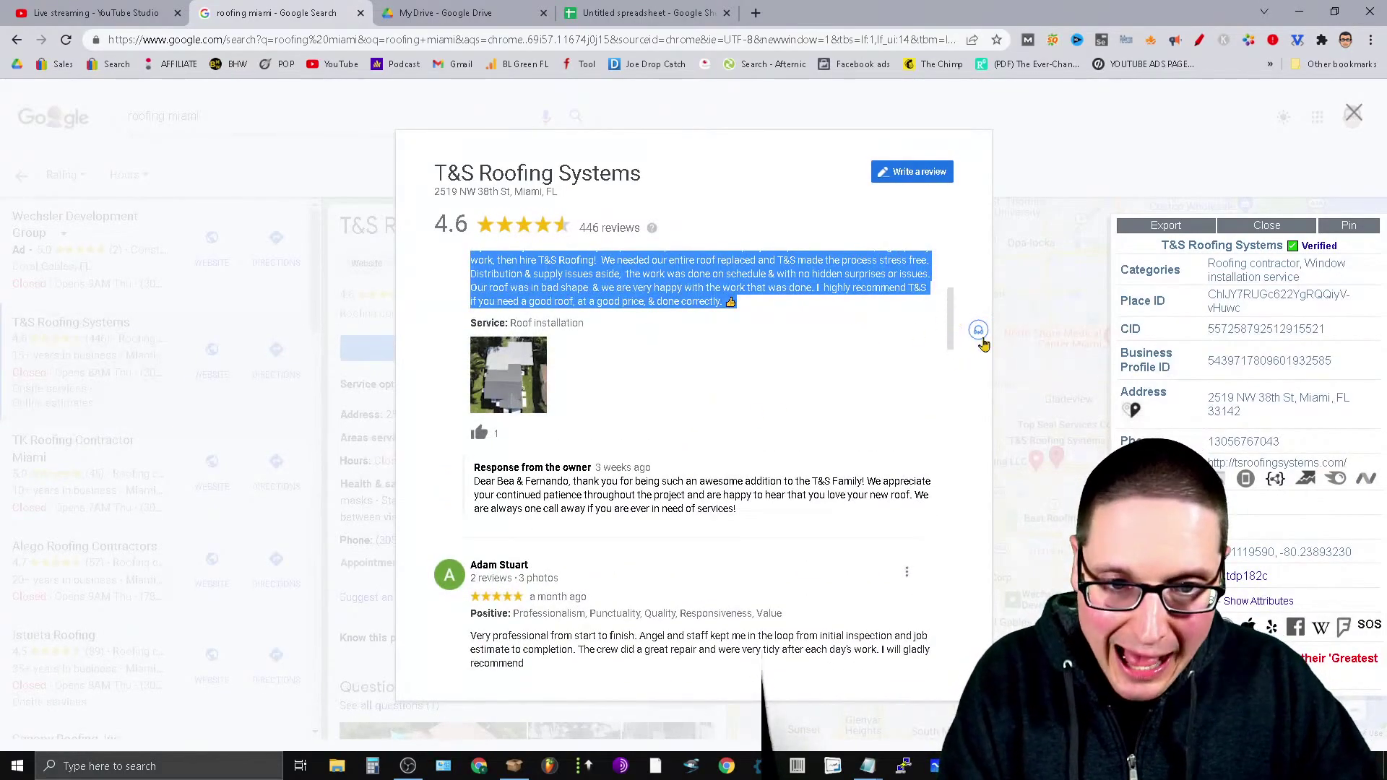
pyautogui.scroll(3, 529, 271)
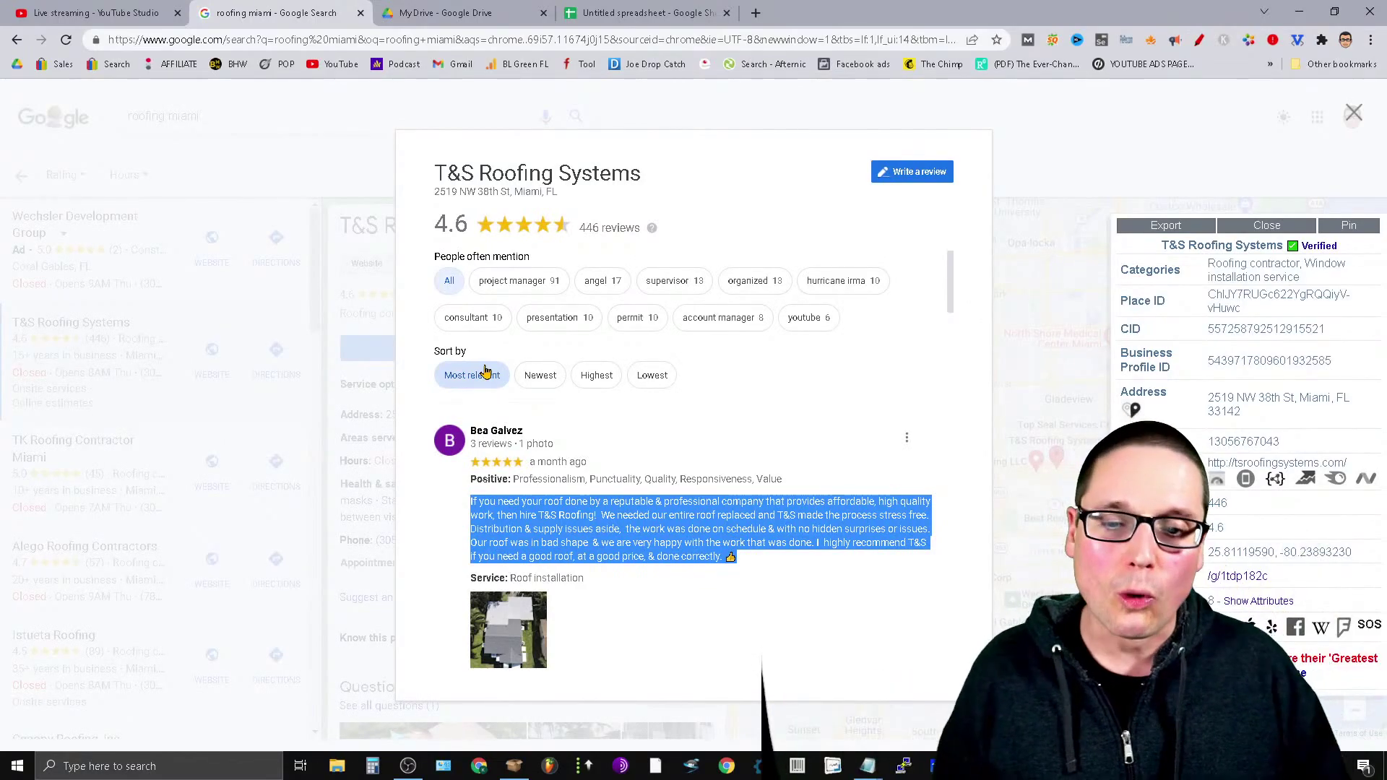
pyautogui.moveTo(951, 292); pyautogui.dragTo(951, 310)
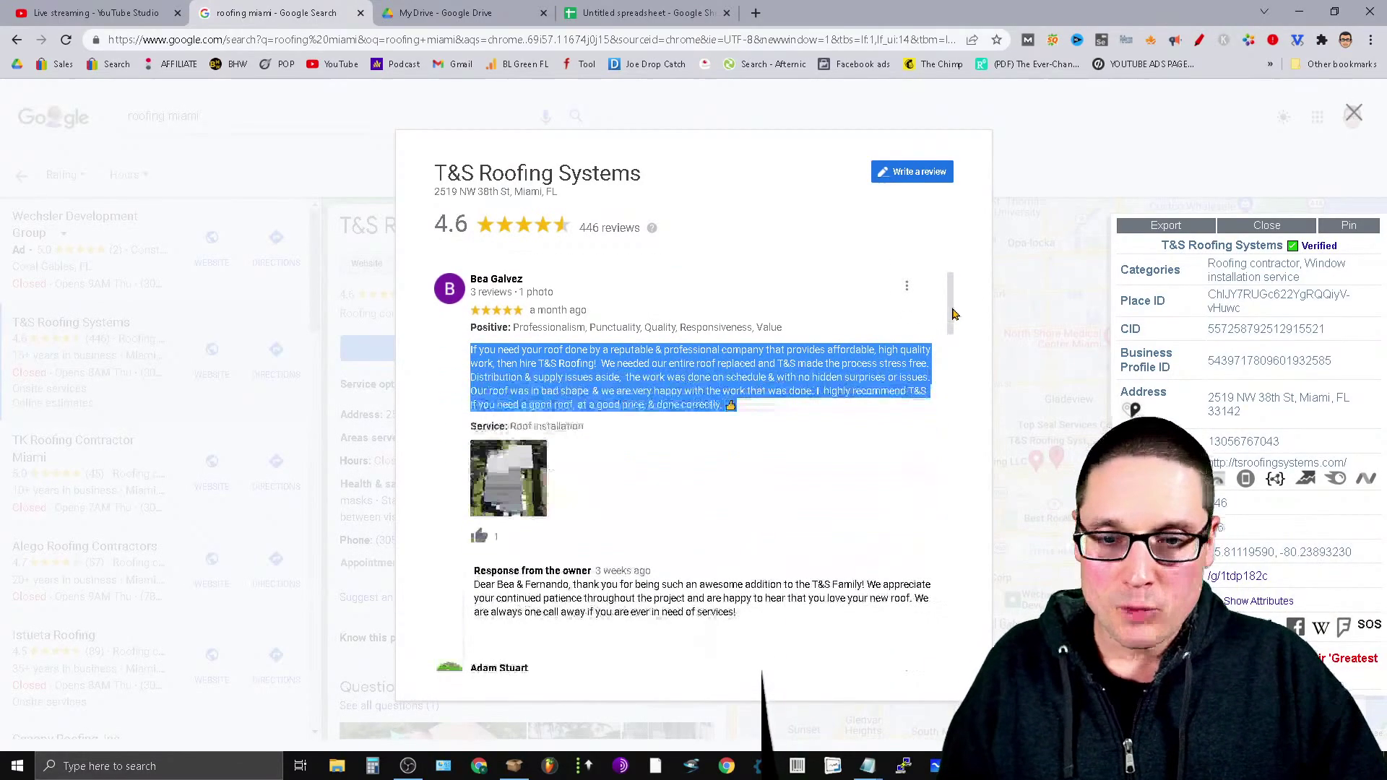
pyautogui.click(775, 426)
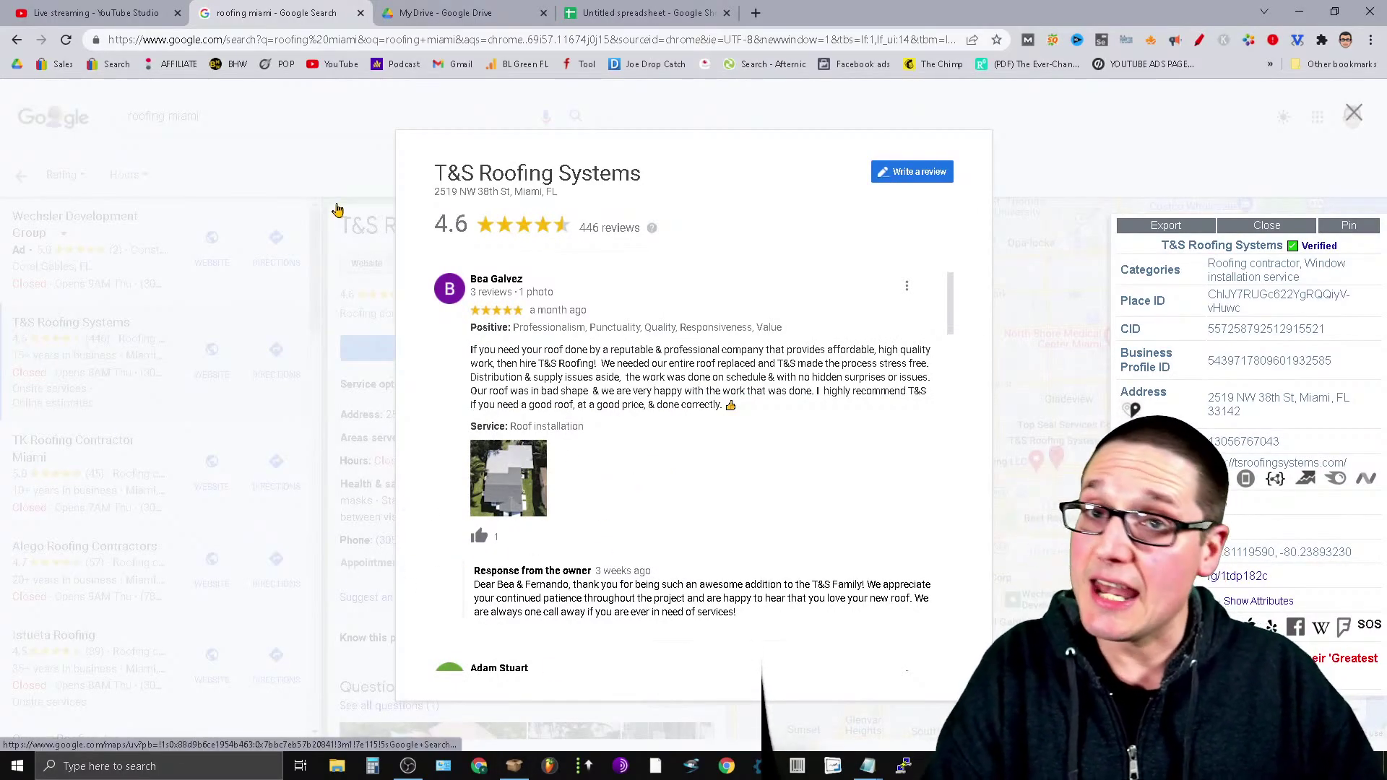
pyautogui.scroll(-3, 701, 462)
pyautogui.scroll(-3, 560, 474)
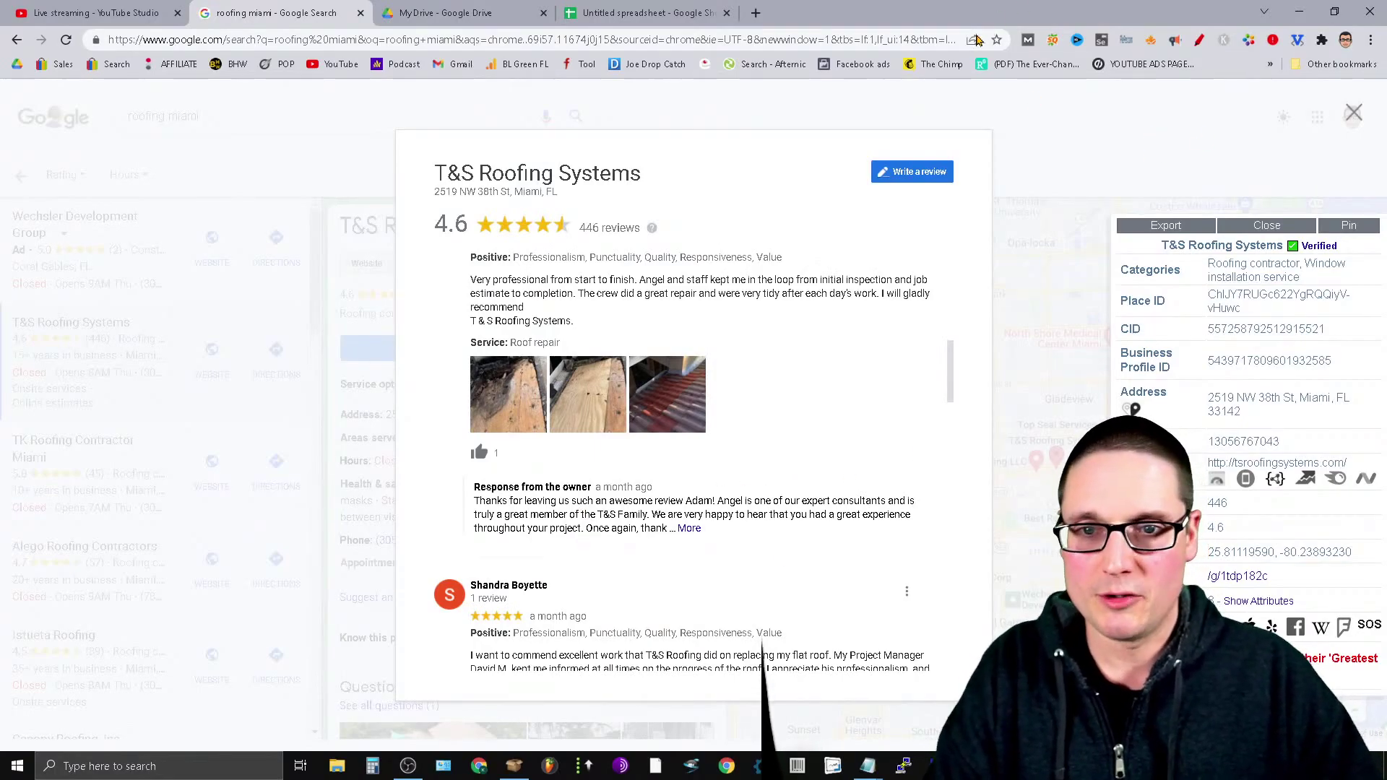
# - Search Google for "roofing minniapolis" in a new browser tab
pyautogui.click(755, 12)
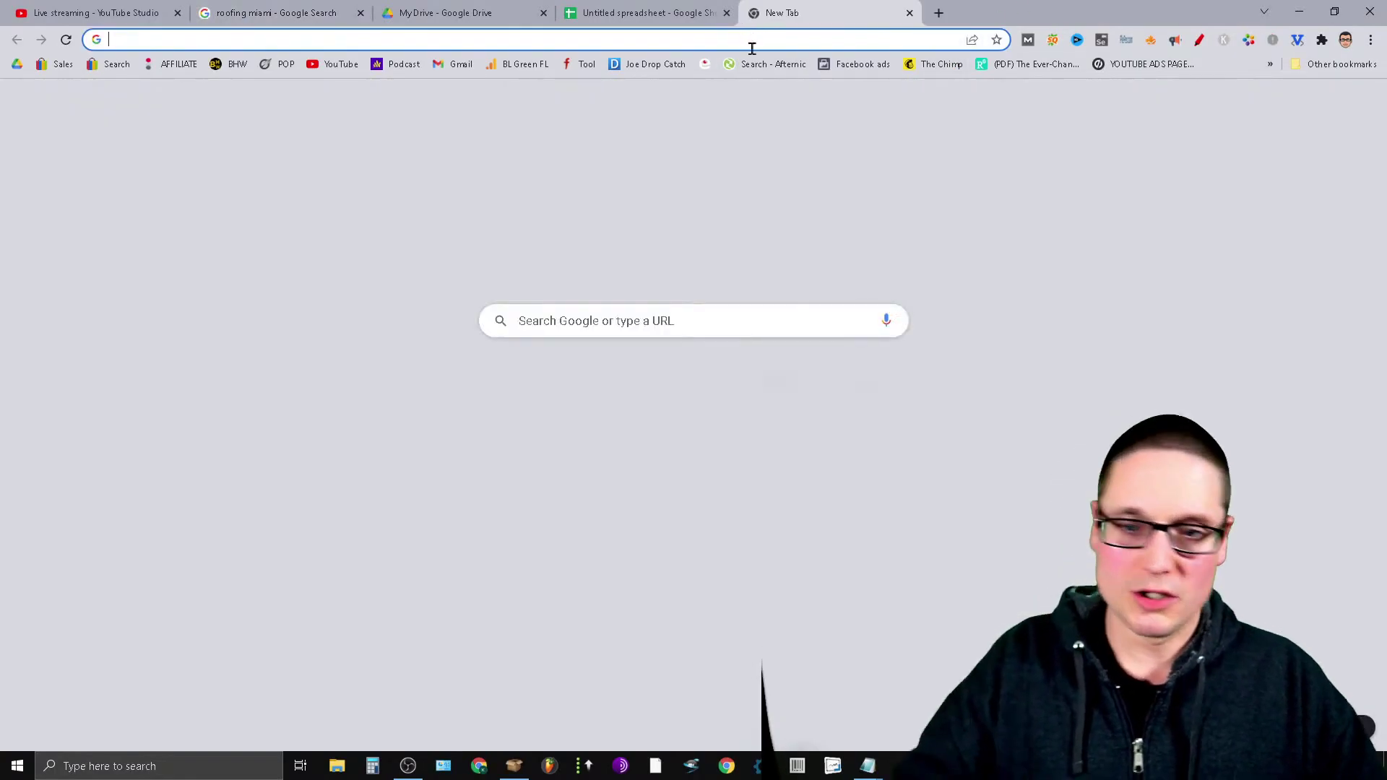
pyautogui.click(710, 318)
pyautogui.write('ro')
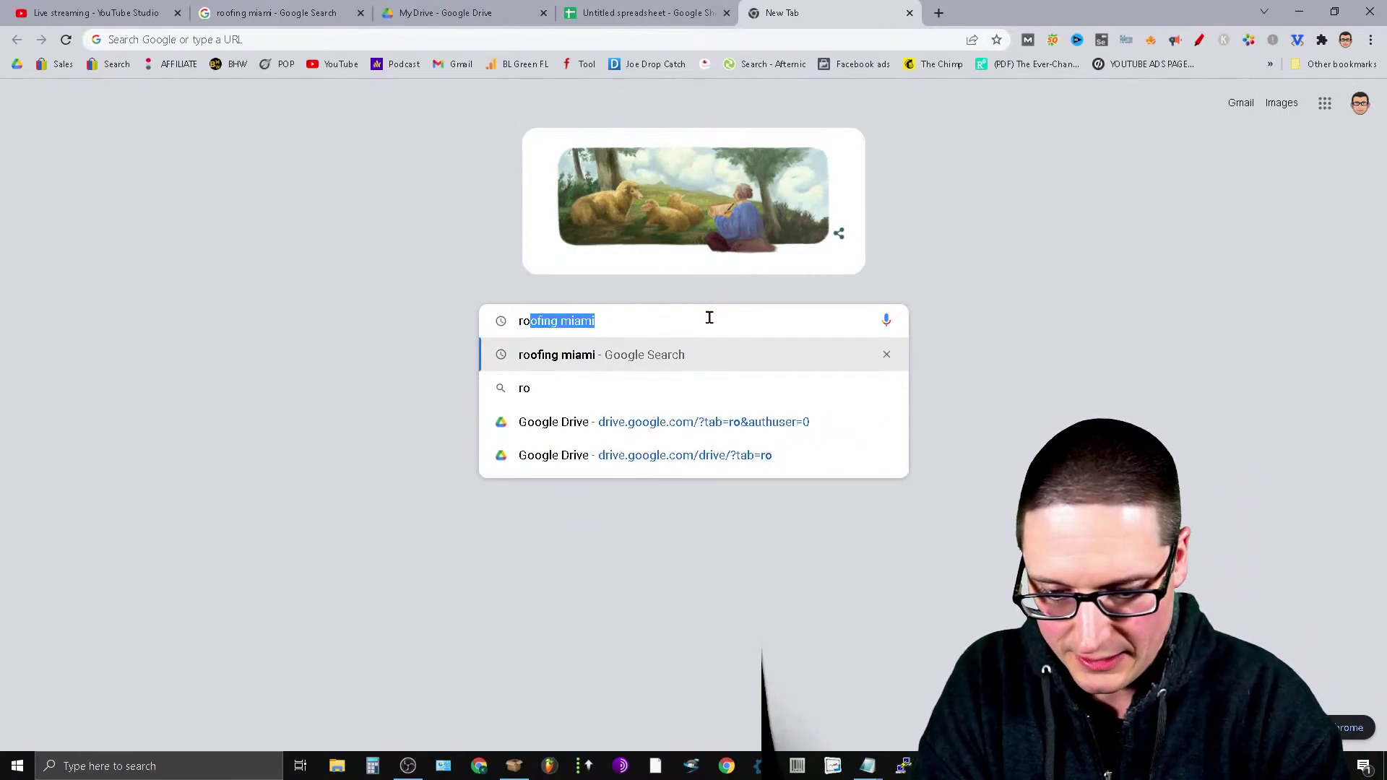
pyautogui.write('ofing')
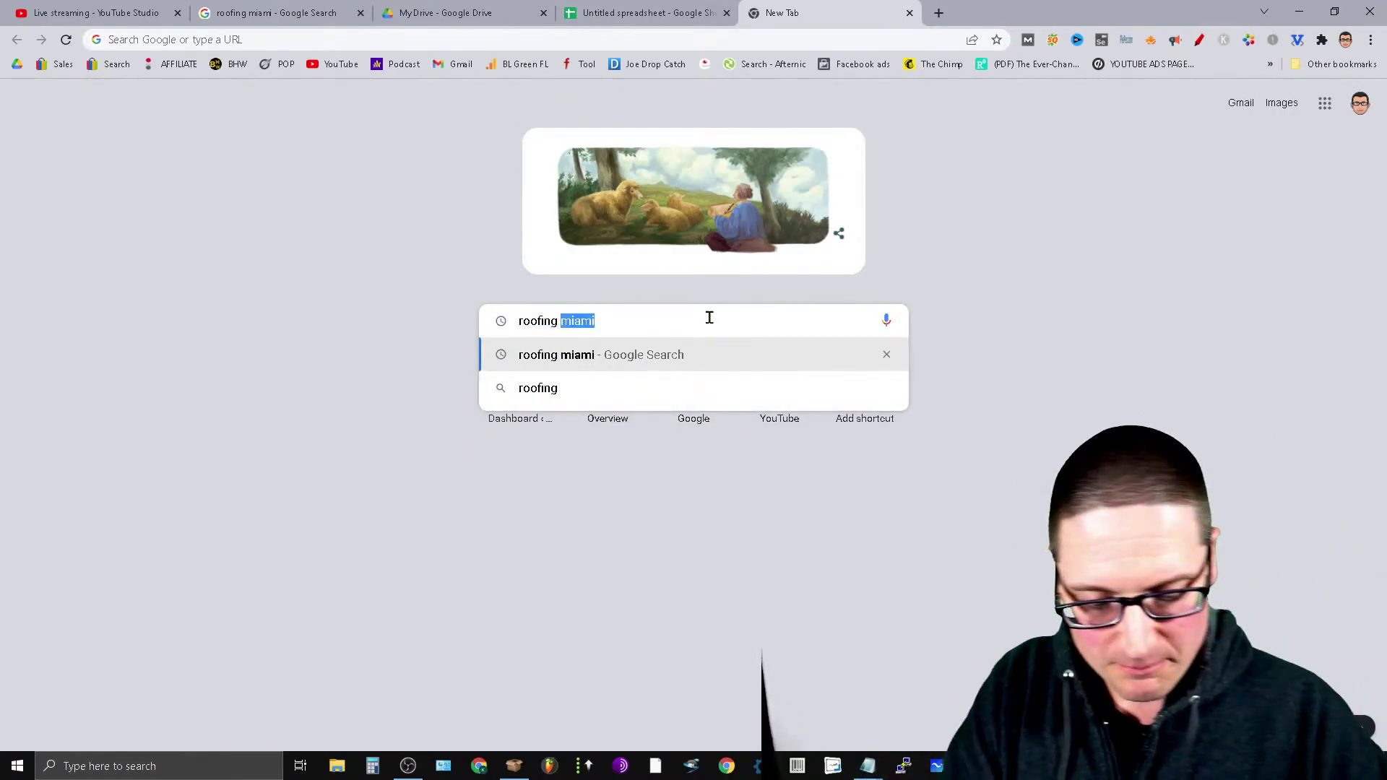
pyautogui.press('BackSpace')
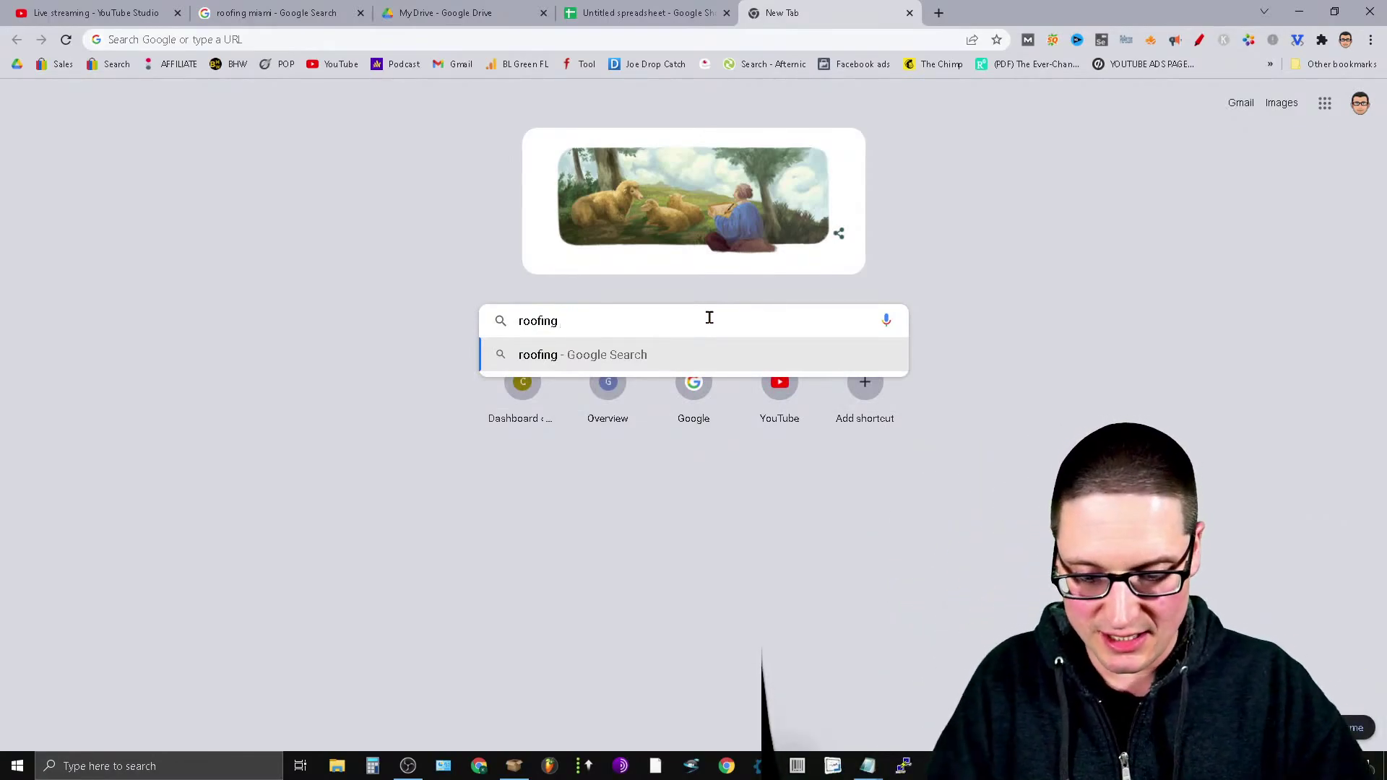
pyautogui.write('minniapo')
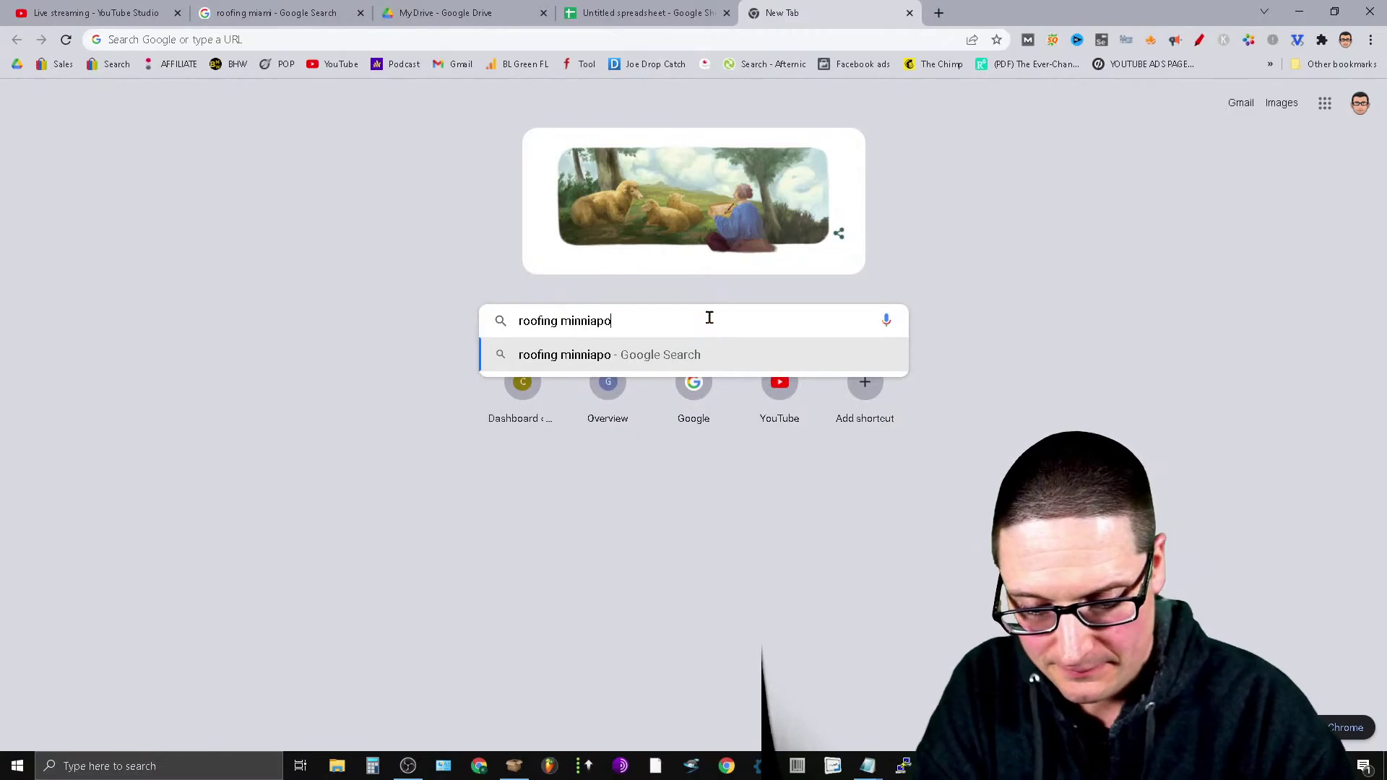
pyautogui.write('lis')
pyautogui.press('Return')
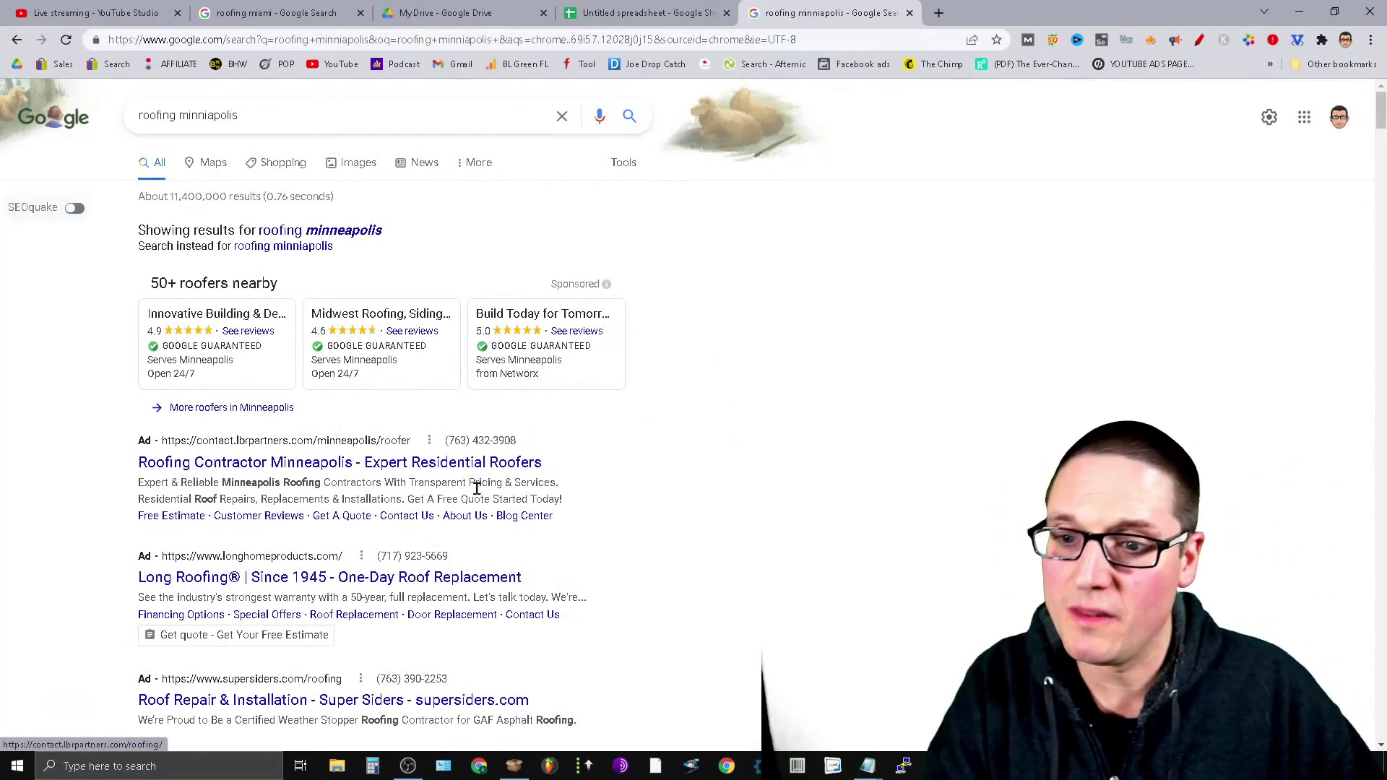
# - Open the Sela Roofing & Remodeling listing, look through its Google reviews and a customer's house photo, and close the reviews
pyautogui.scroll(-3, 433, 443)
pyautogui.scroll(-3, 439, 512)
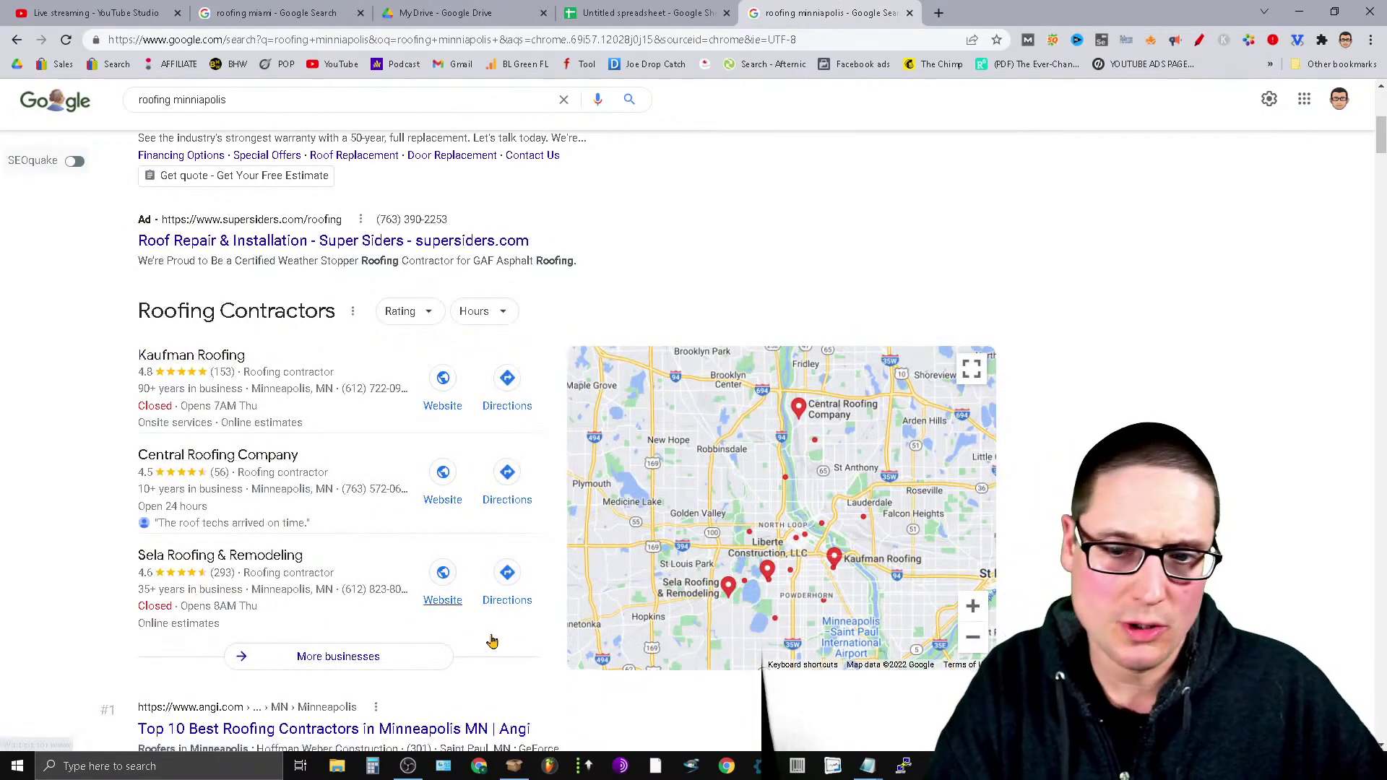
pyautogui.click(287, 564)
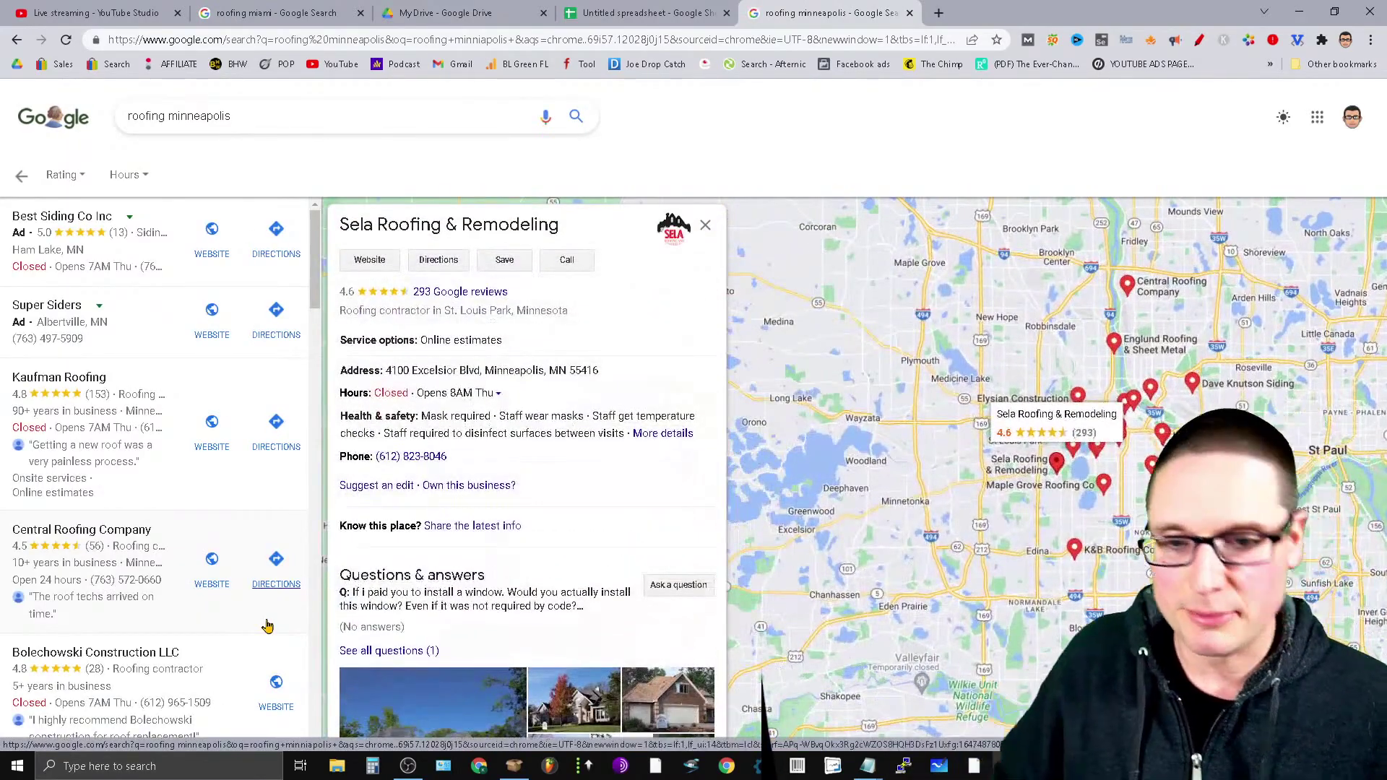
pyautogui.click(447, 294)
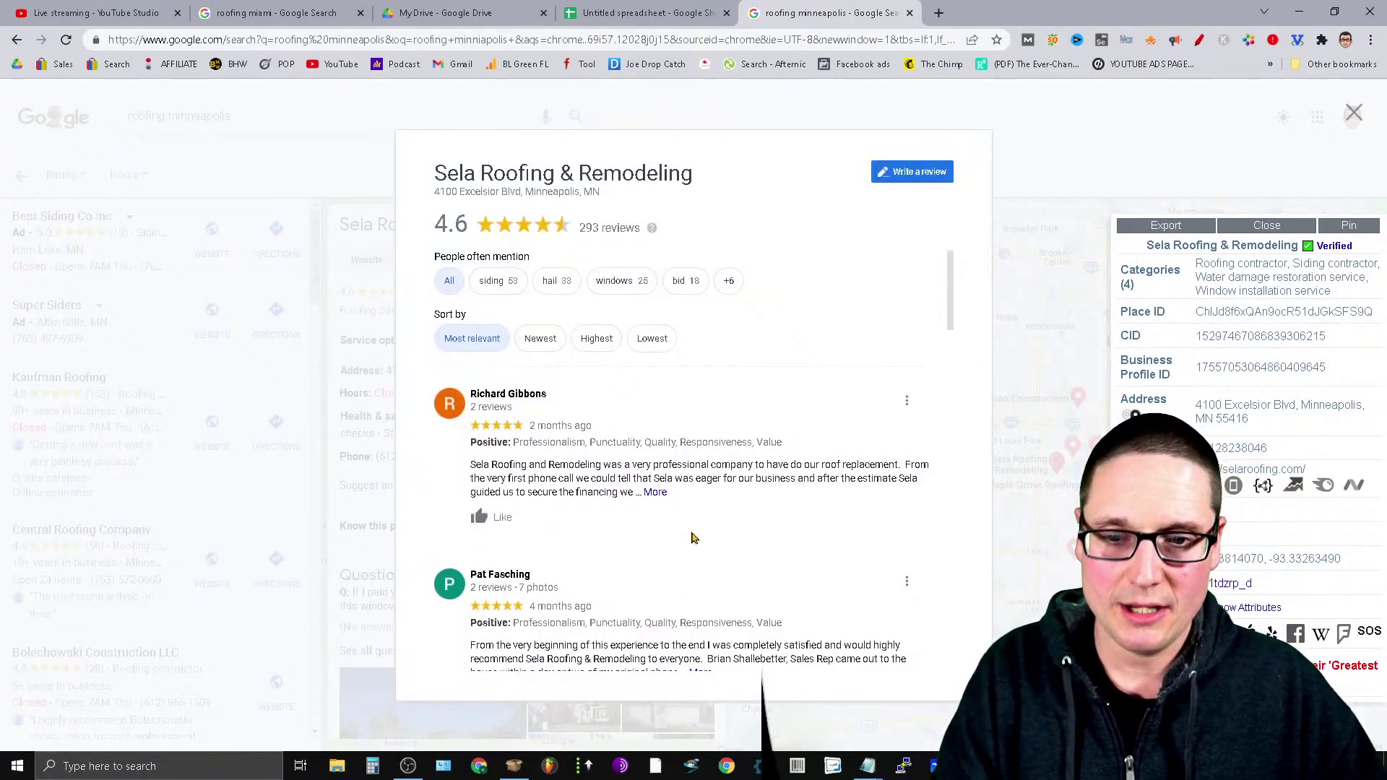
pyautogui.scroll(-2, 951, 305)
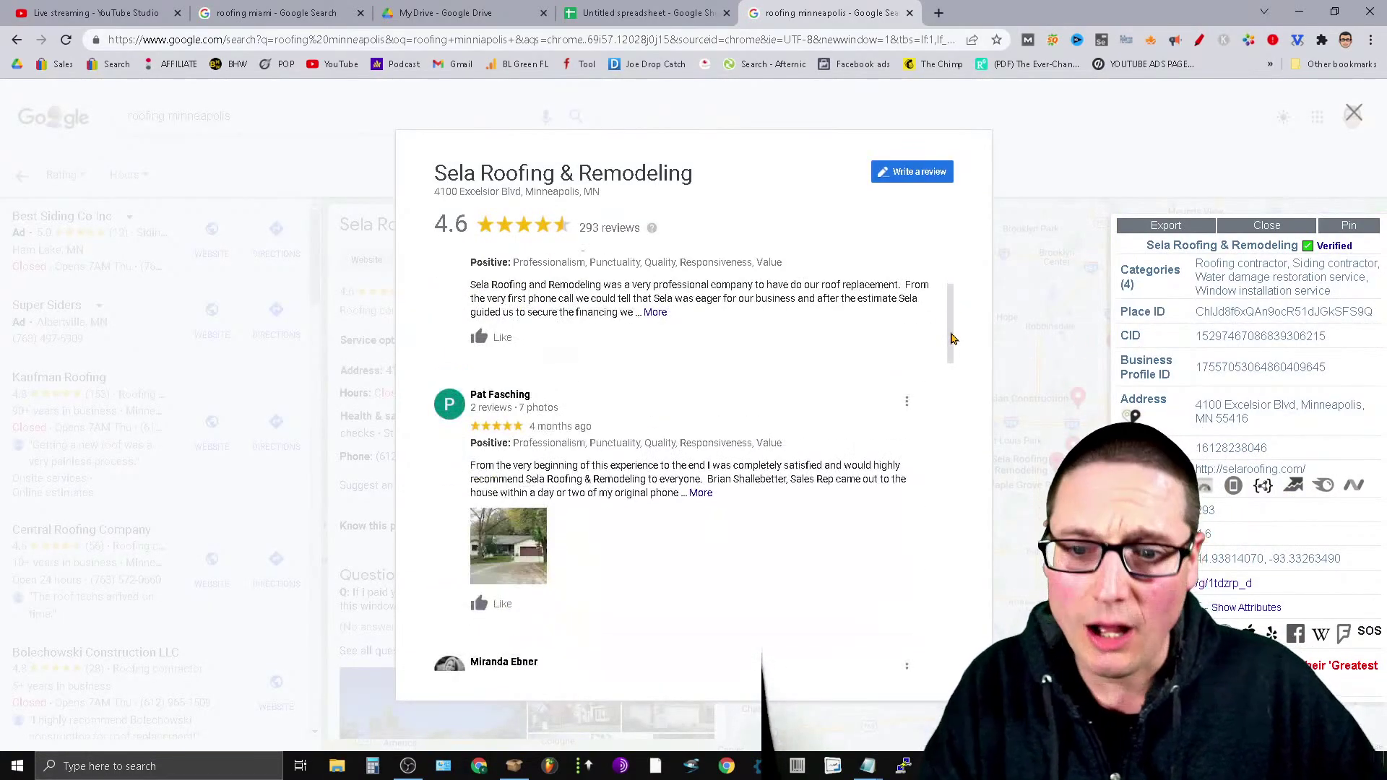
pyautogui.scroll(2, 951, 301)
pyautogui.scroll(-3, 802, 366)
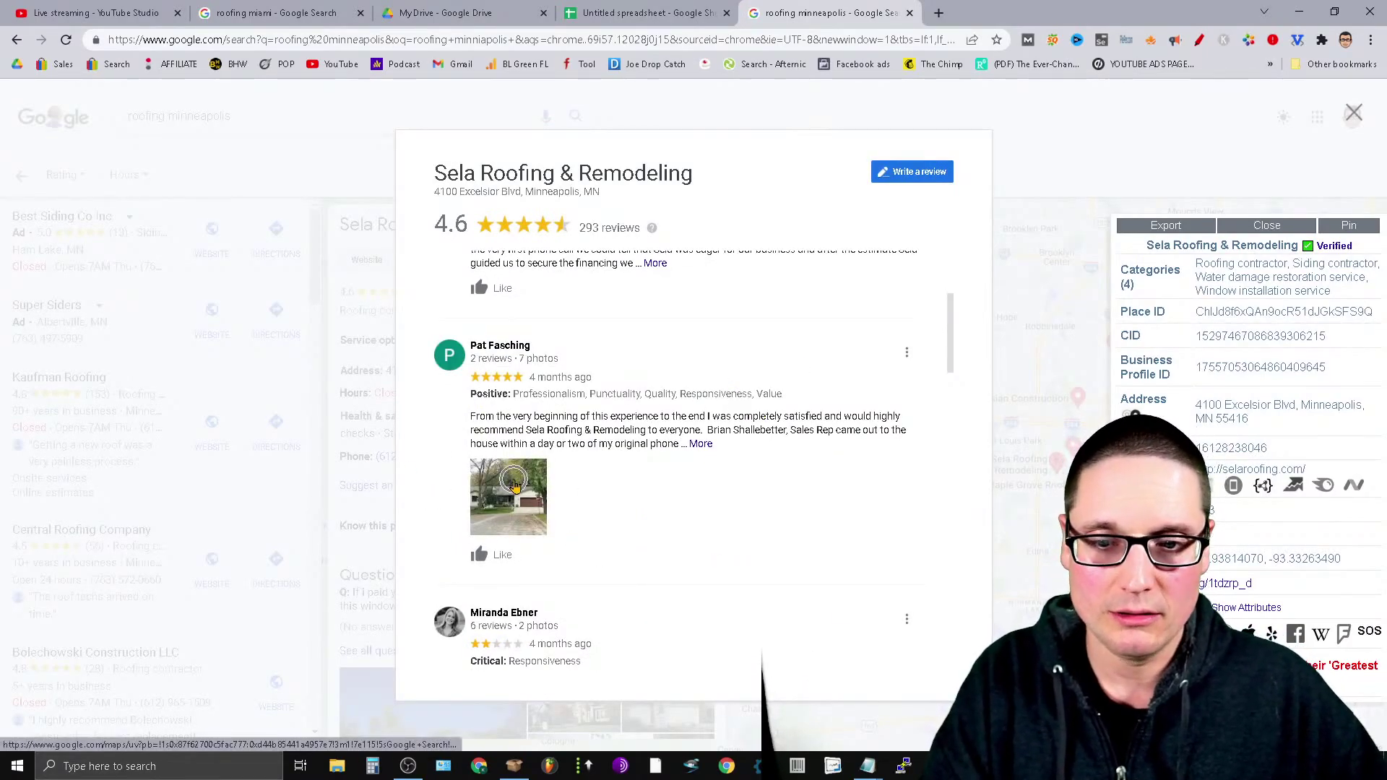
pyautogui.click(518, 529)
pyautogui.click(1151, 119)
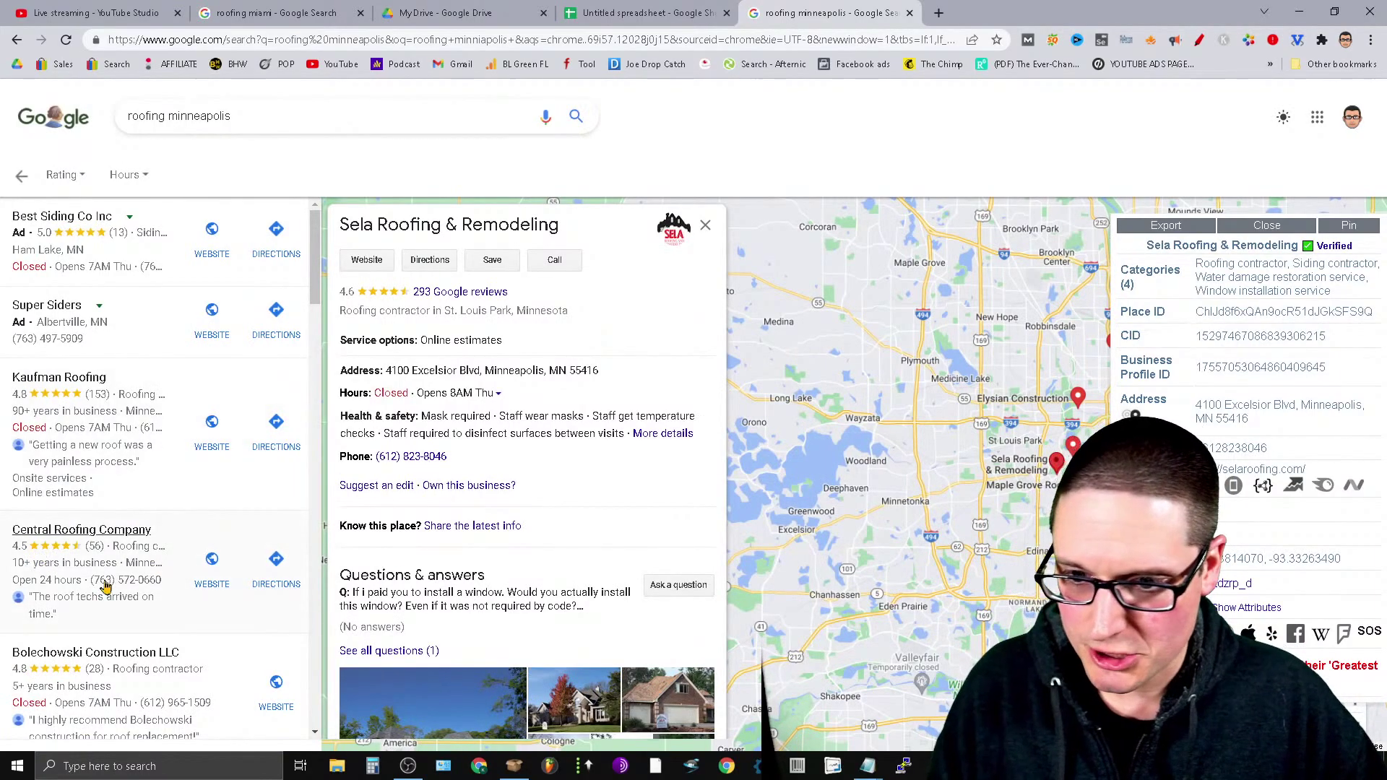
# - Open Kaufman Roofing's Google reviews, expand the first customer review and copy its first paragraph
pyautogui.click(69, 389)
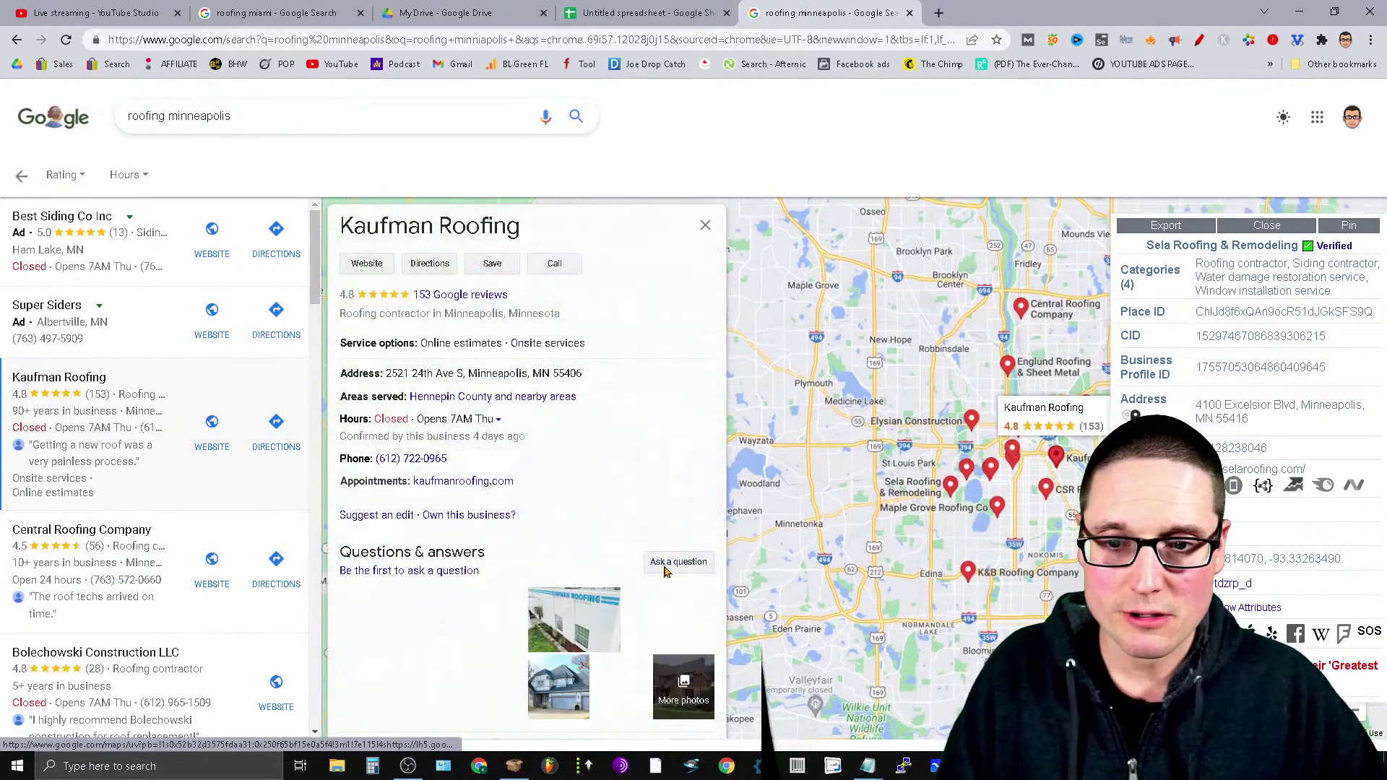
pyautogui.click(448, 305)
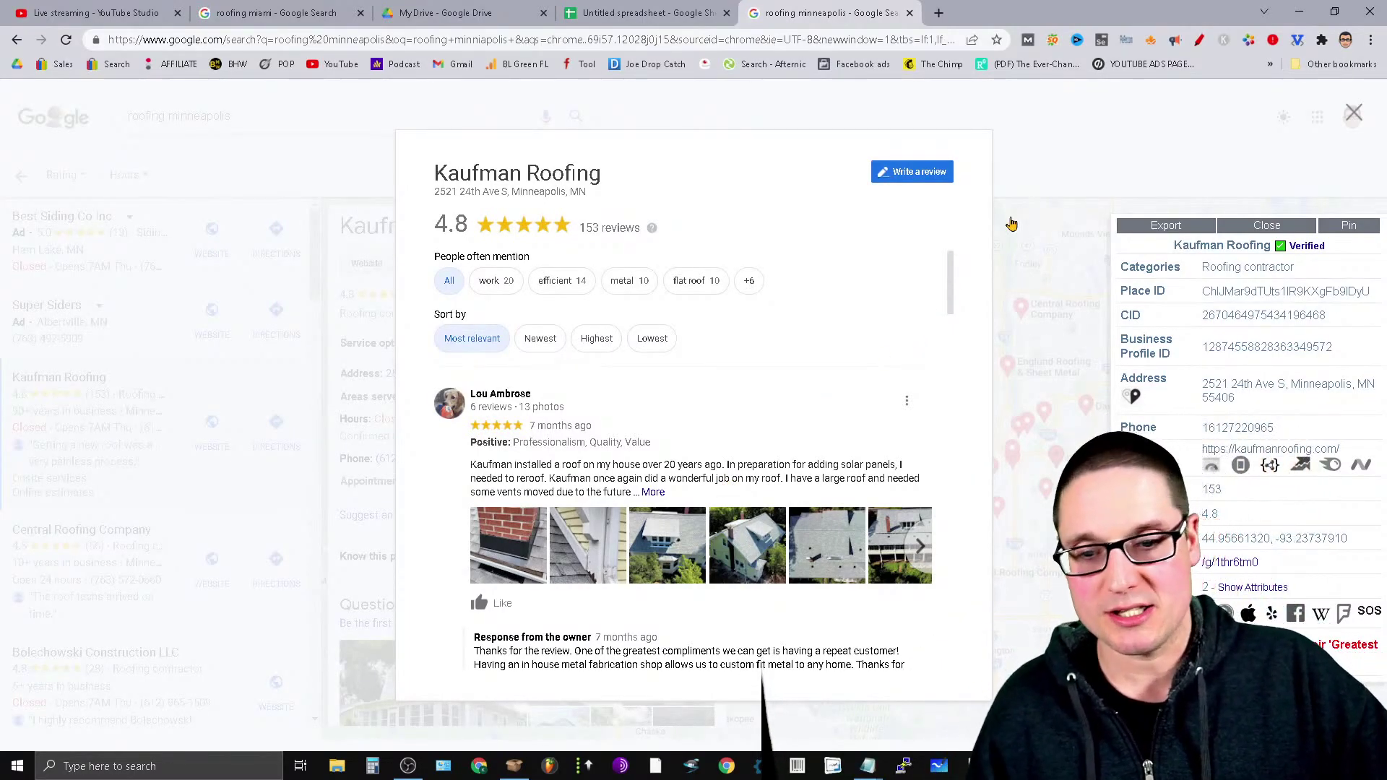
pyautogui.click(653, 493)
pyautogui.moveTo(629, 562); pyautogui.dragTo(468, 465)
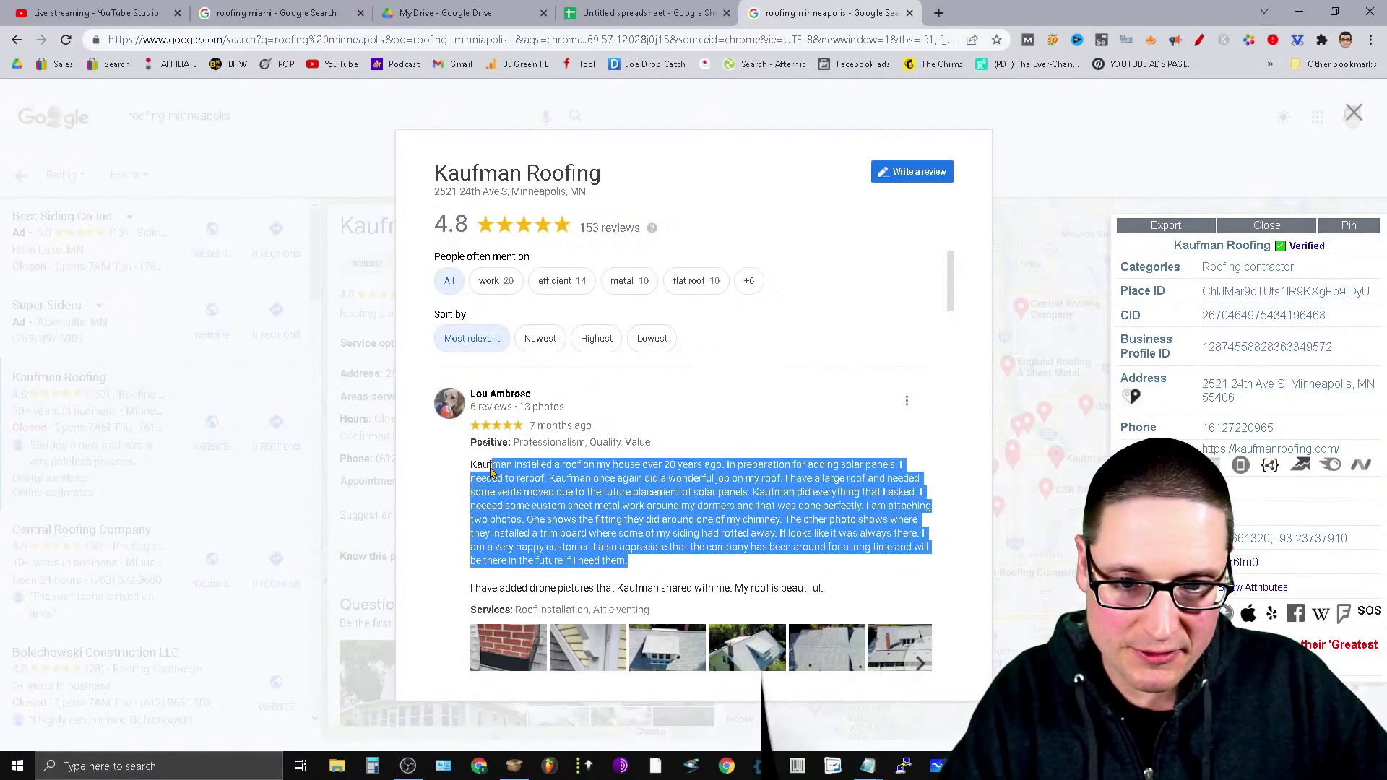
pyautogui.rightClick(547, 501)
pyautogui.click(583, 510)
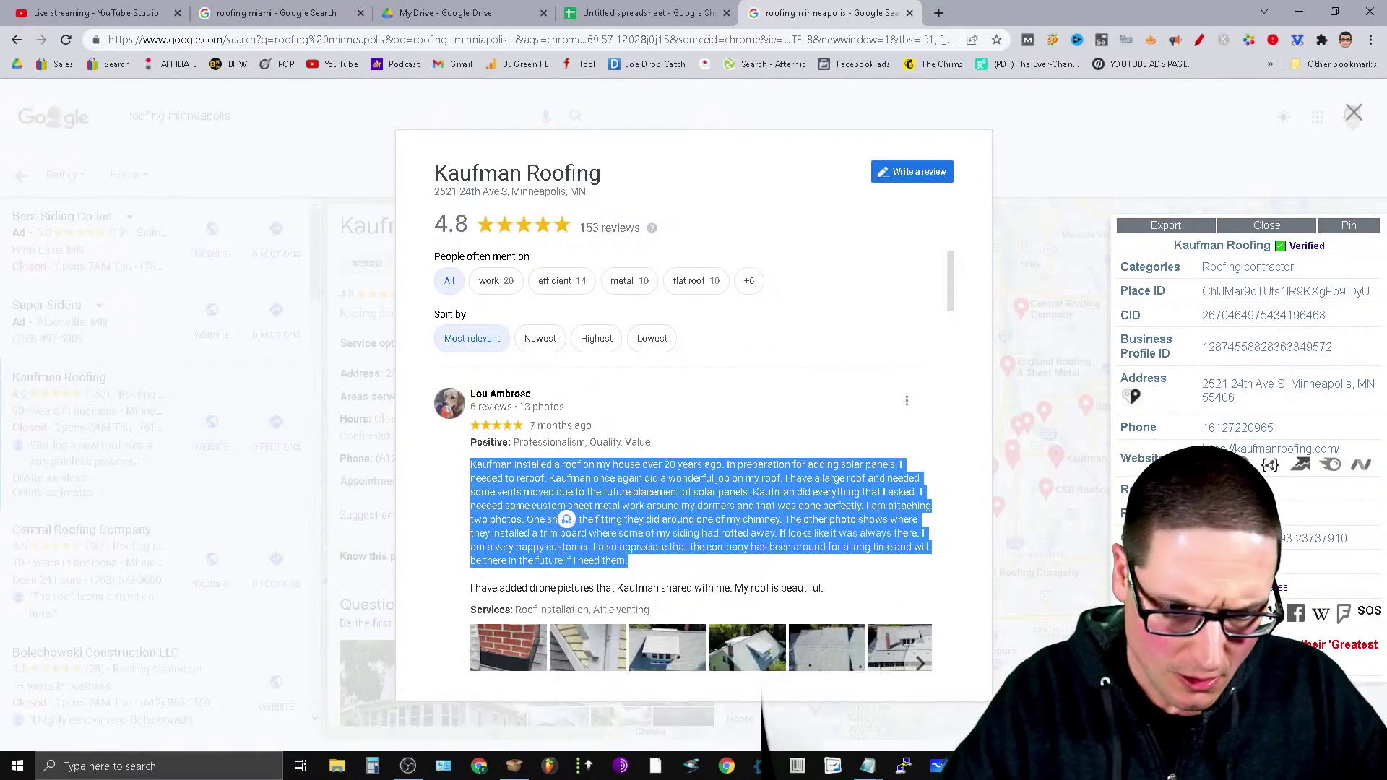
# - Paste the copied Kaufman review into cell A2 of the spreadsheet and select cell A3
pyautogui.click(659, 9)
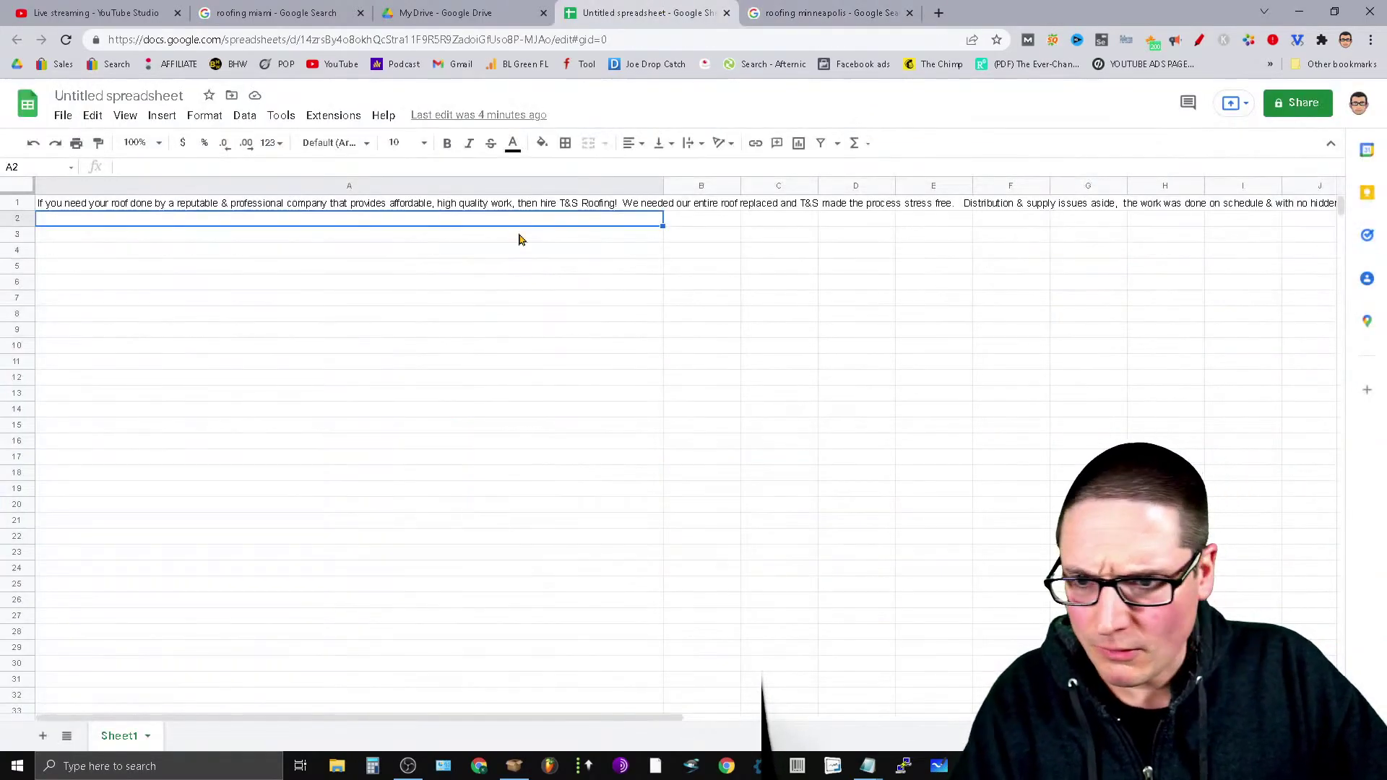
pyautogui.click(166, 165)
pyautogui.hotkey('ctrl', 'v')
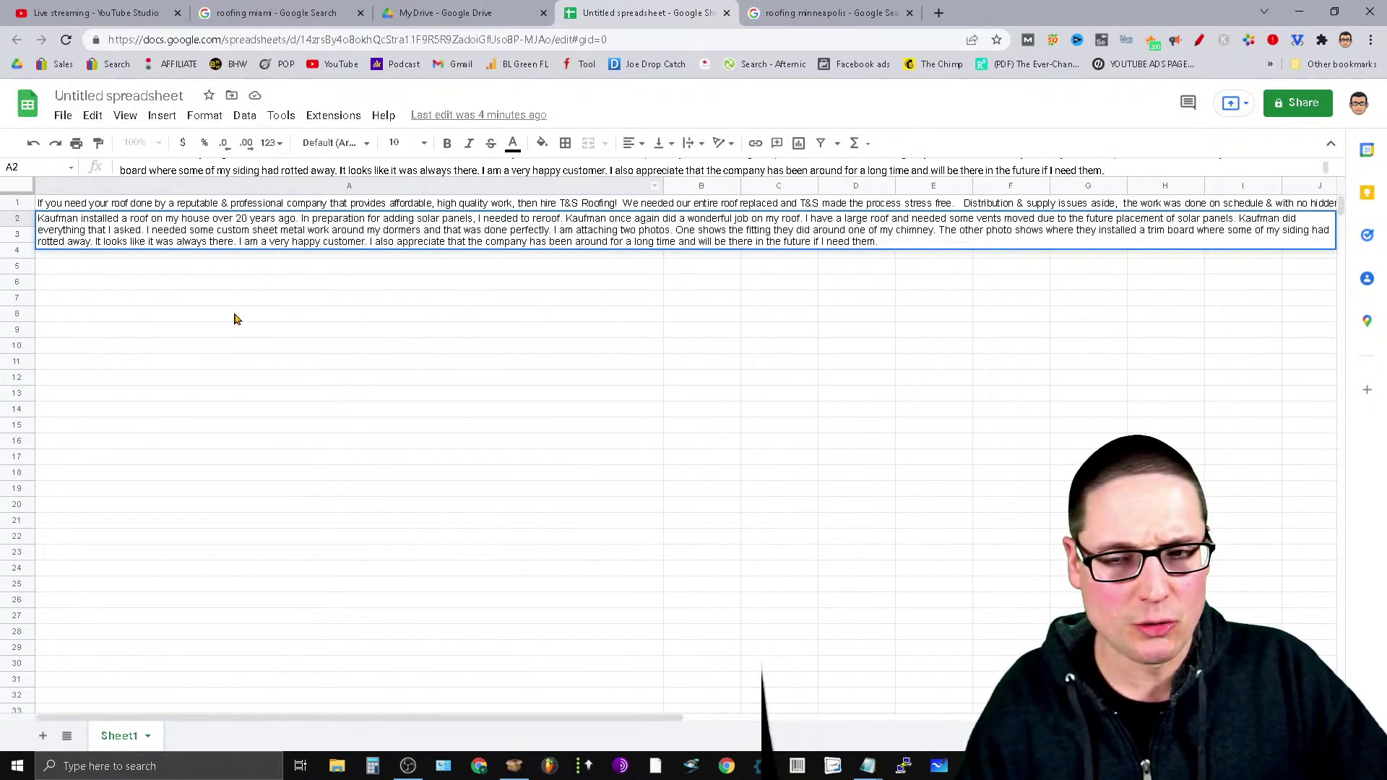
pyautogui.click(85, 266)
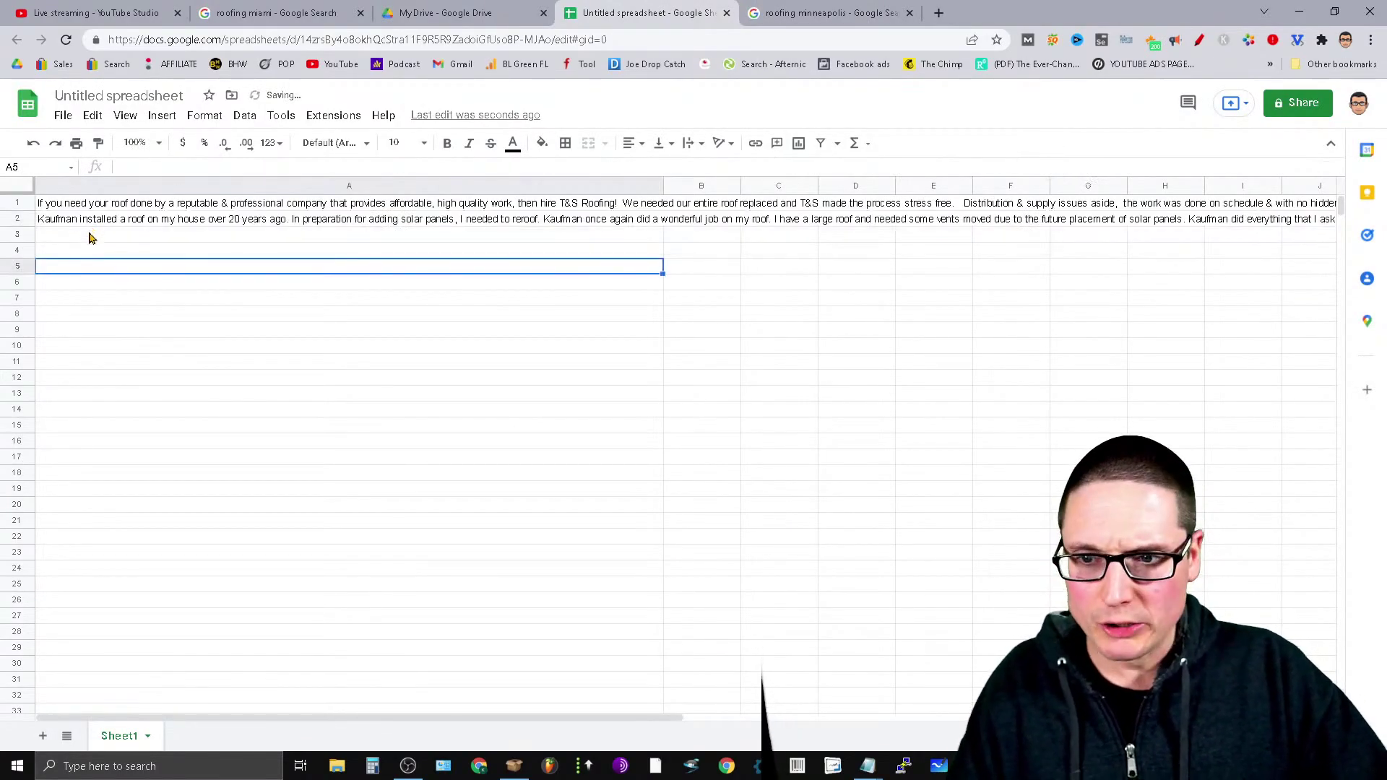
pyautogui.click(91, 237)
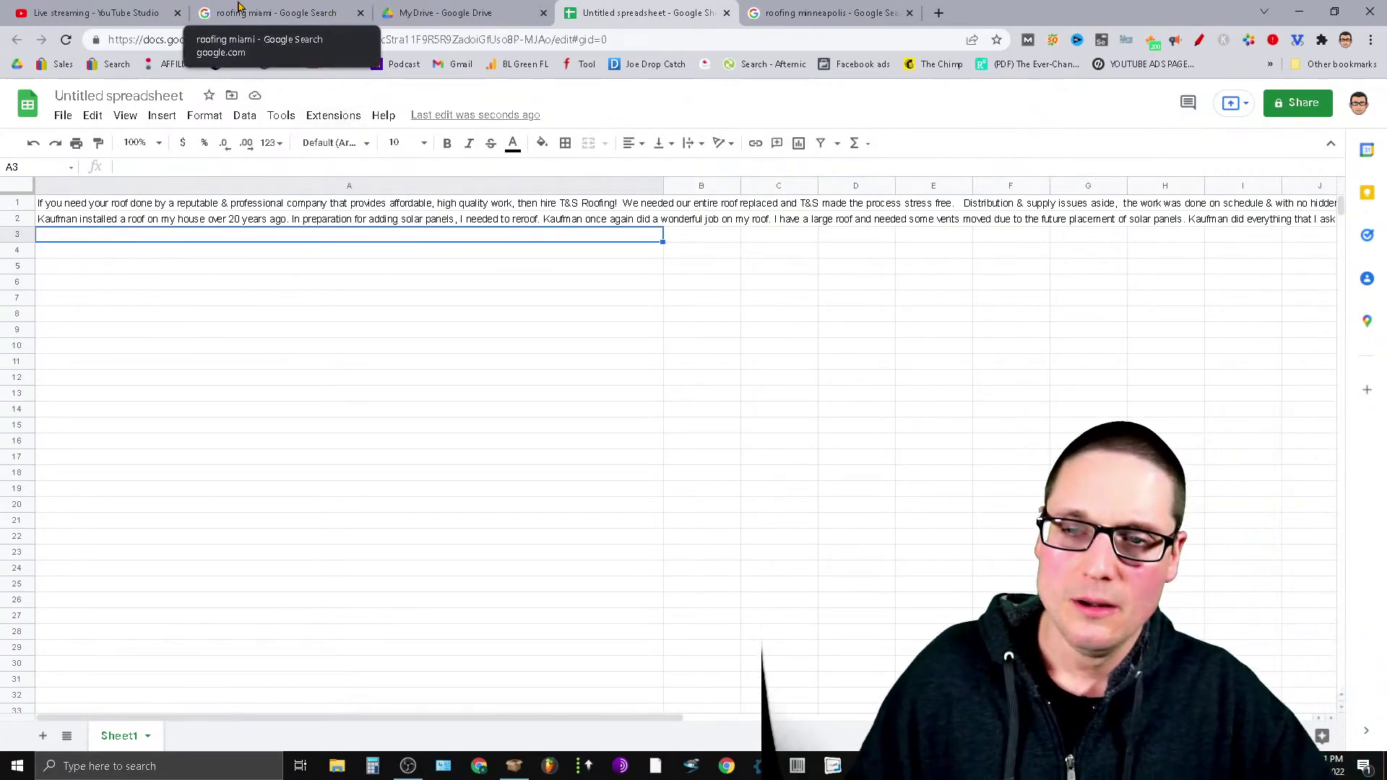
# - Return to the Kaufman Roofing reviews, expand the second customer review and copy its full text
pyautogui.click(800, 10)
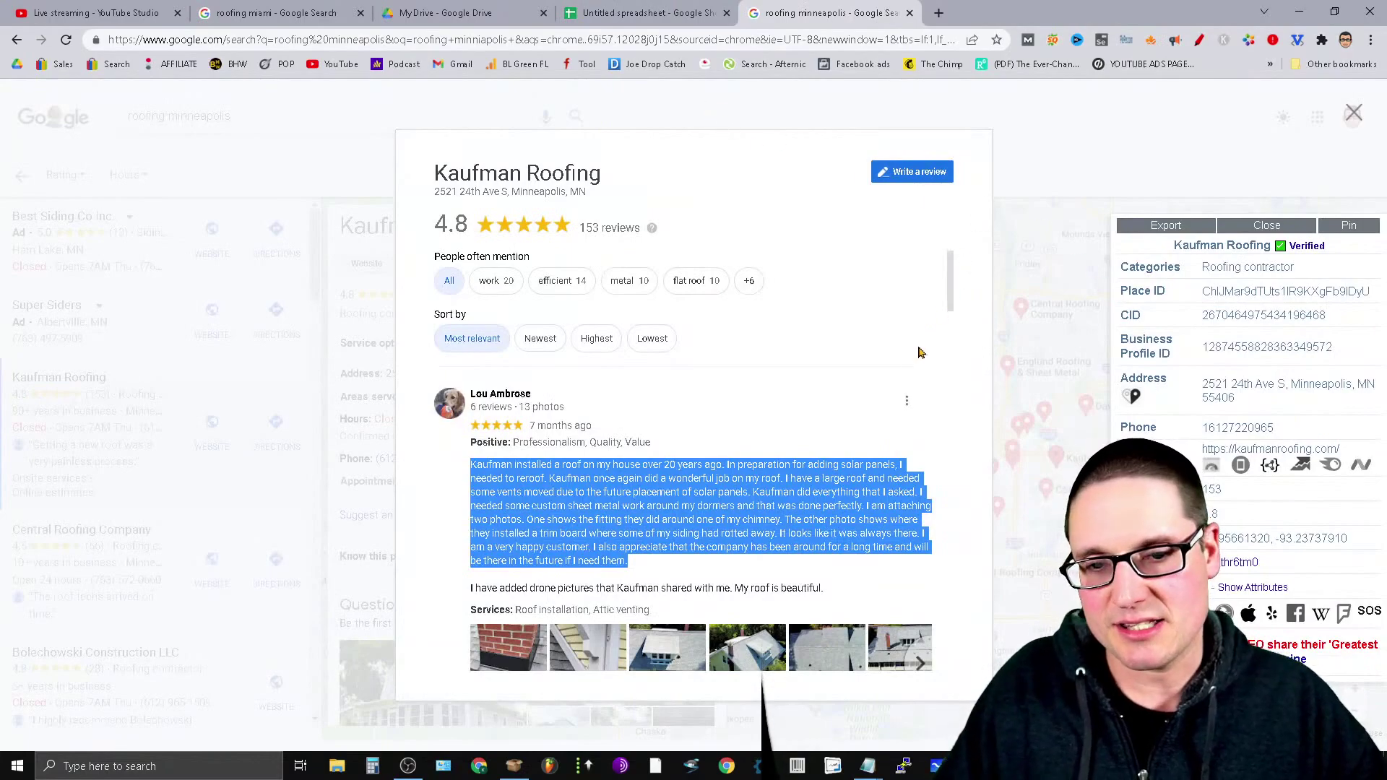
pyautogui.scroll(-3, 919, 352)
pyautogui.scroll(-3, 722, 551)
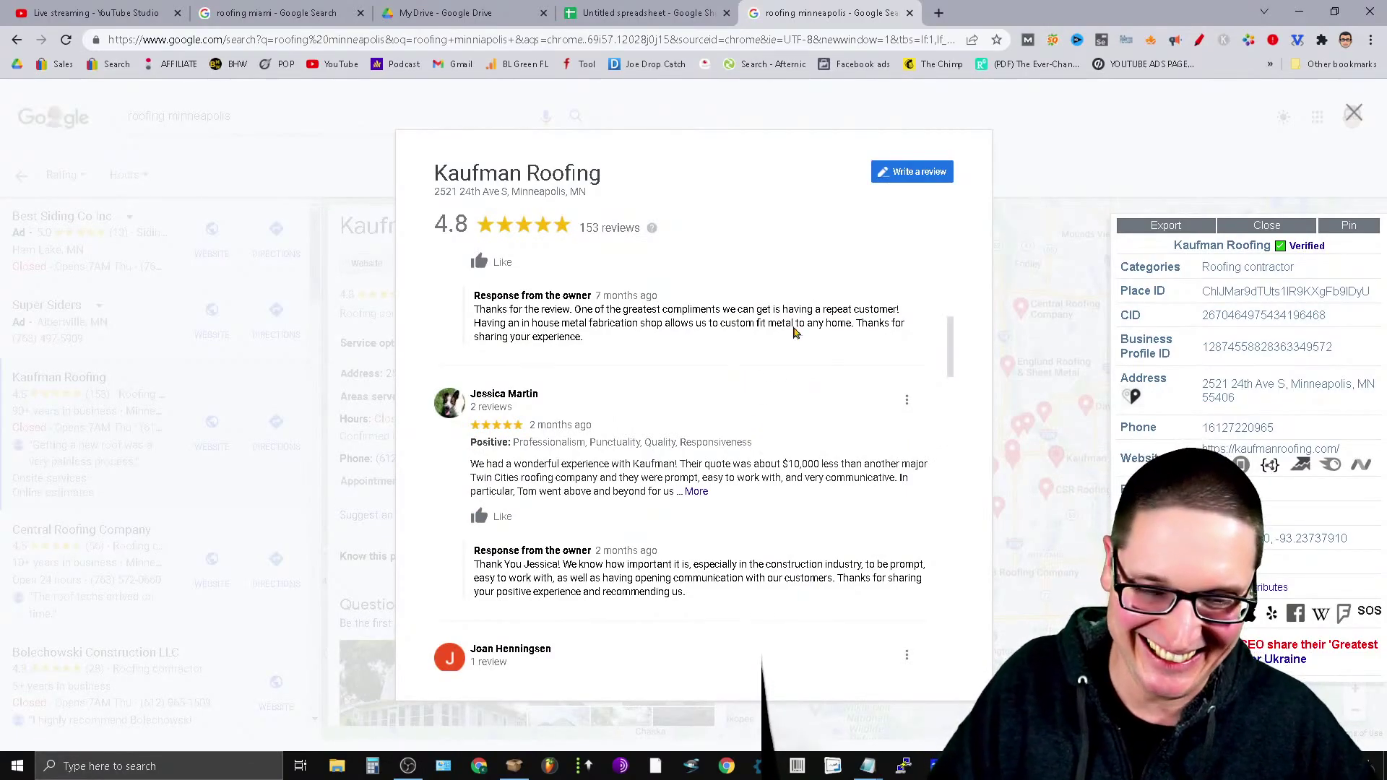
pyautogui.click(696, 492)
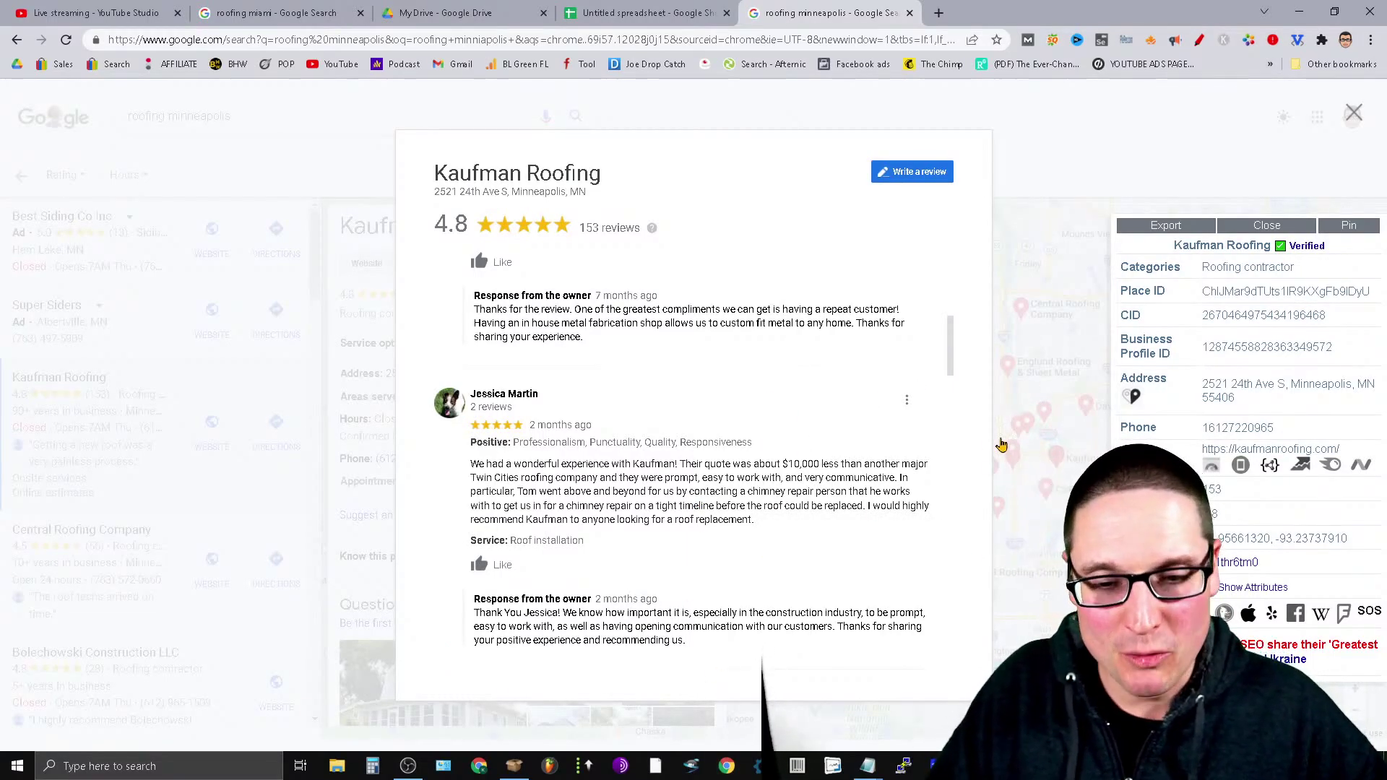
pyautogui.moveTo(459, 463); pyautogui.dragTo(713, 520)
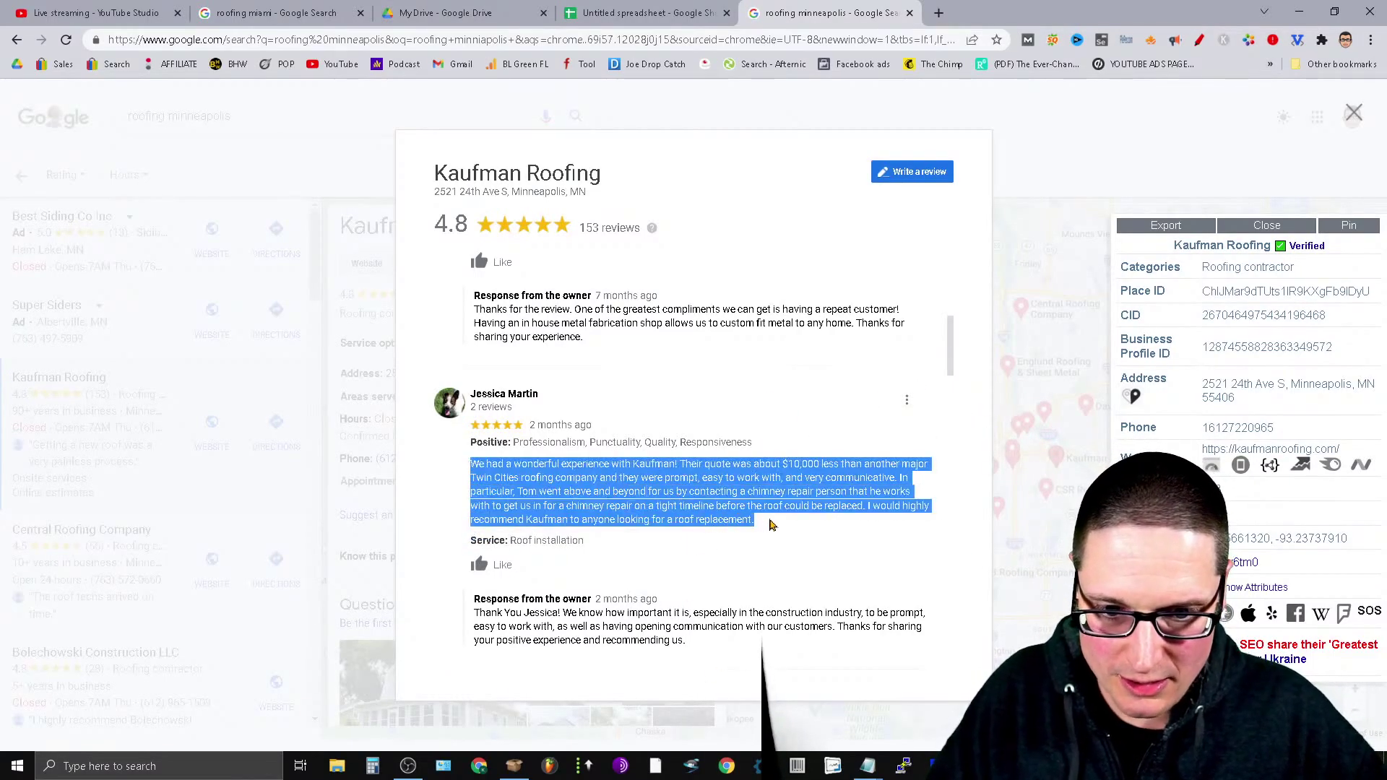
pyautogui.rightClick(695, 478)
pyautogui.click(737, 489)
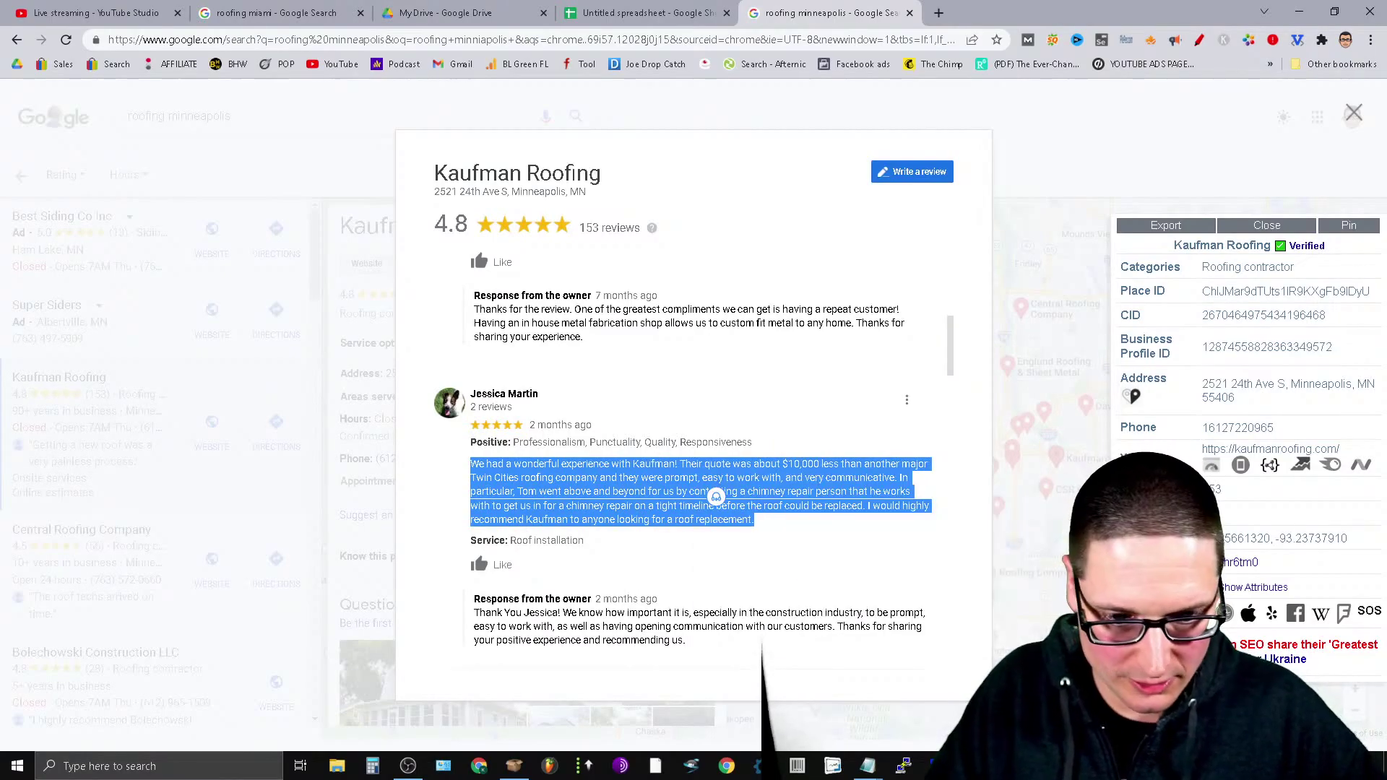
# - Paste the second Kaufman review into cell A3 of the spreadsheet
pyautogui.click(679, 12)
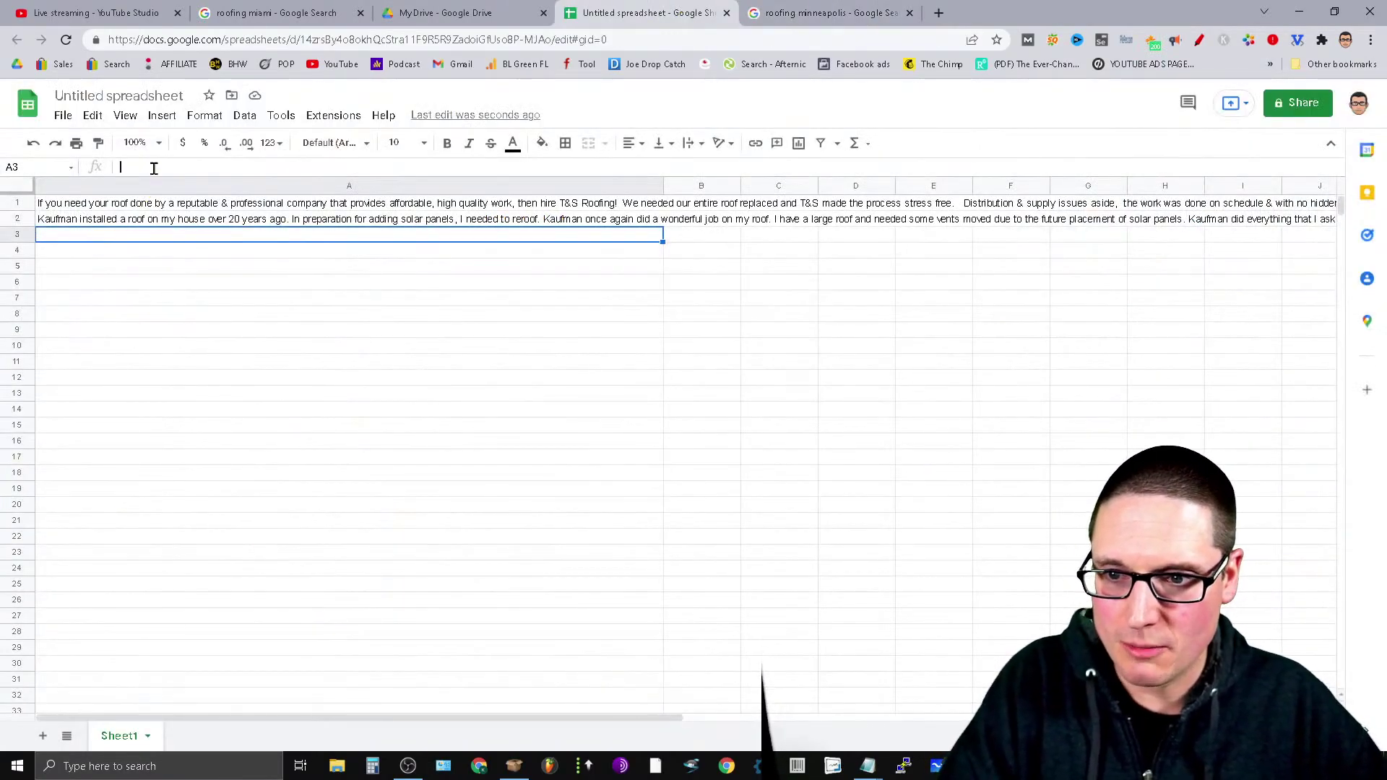
pyautogui.doubleClick(155, 233)
pyautogui.hotkey('ctrl', 'v')
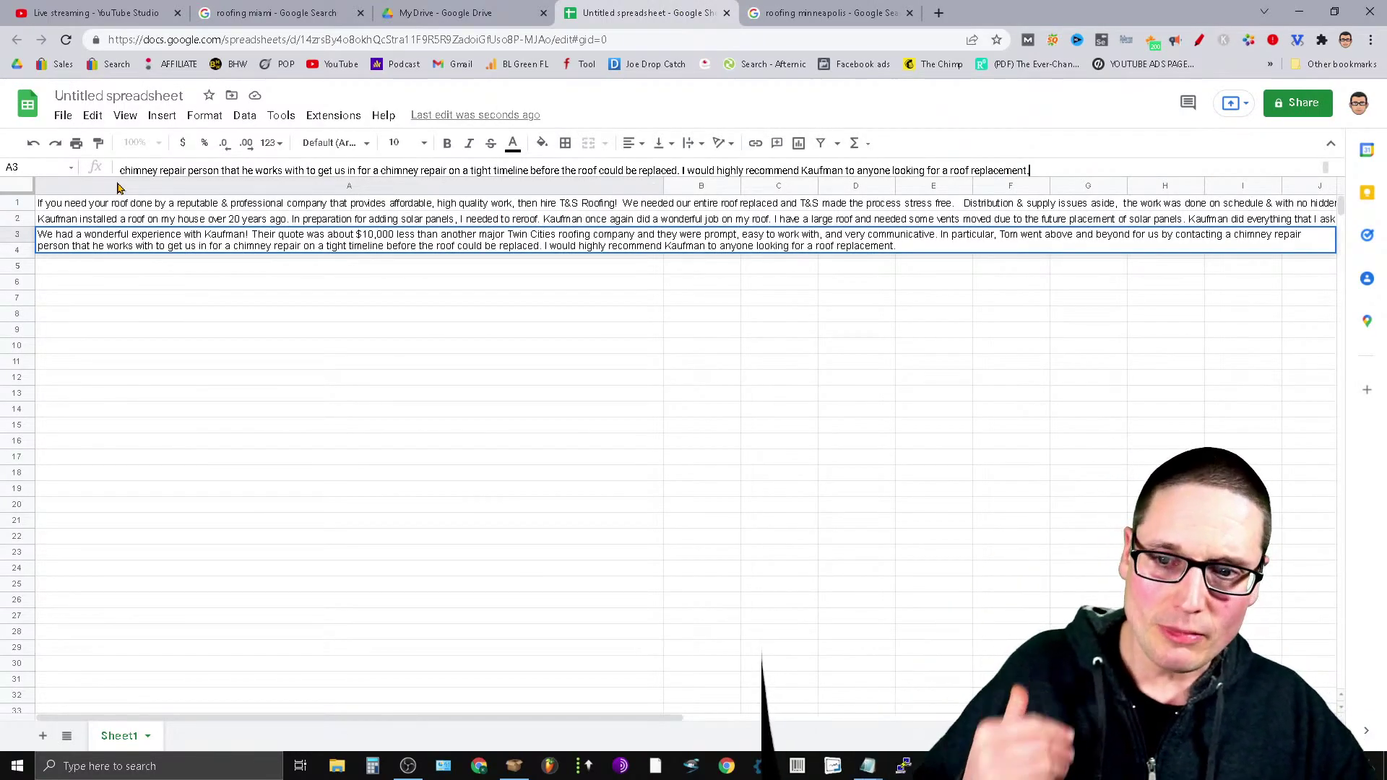
# - Copy the full text of the T&S Roofing review from cell A1
pyautogui.click(187, 204)
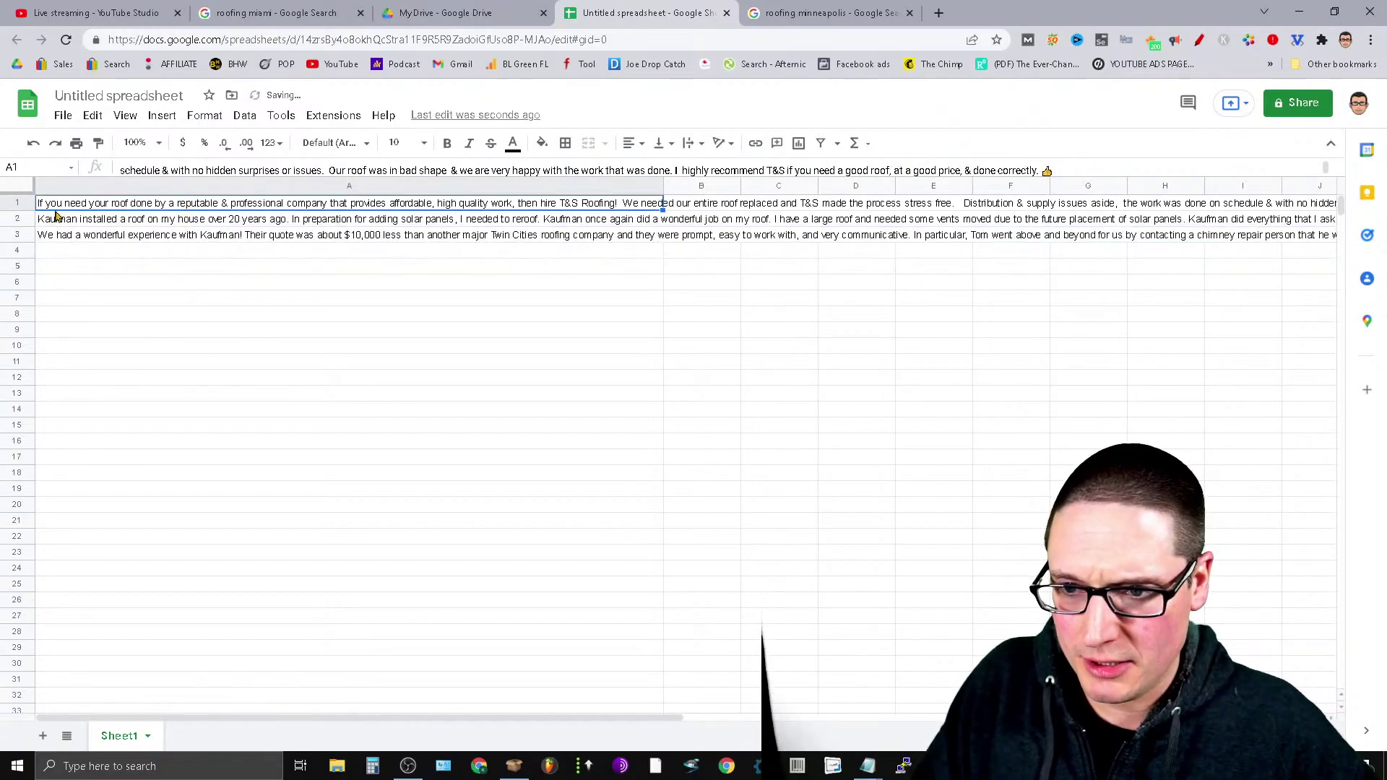
pyautogui.tripleClick(217, 168)
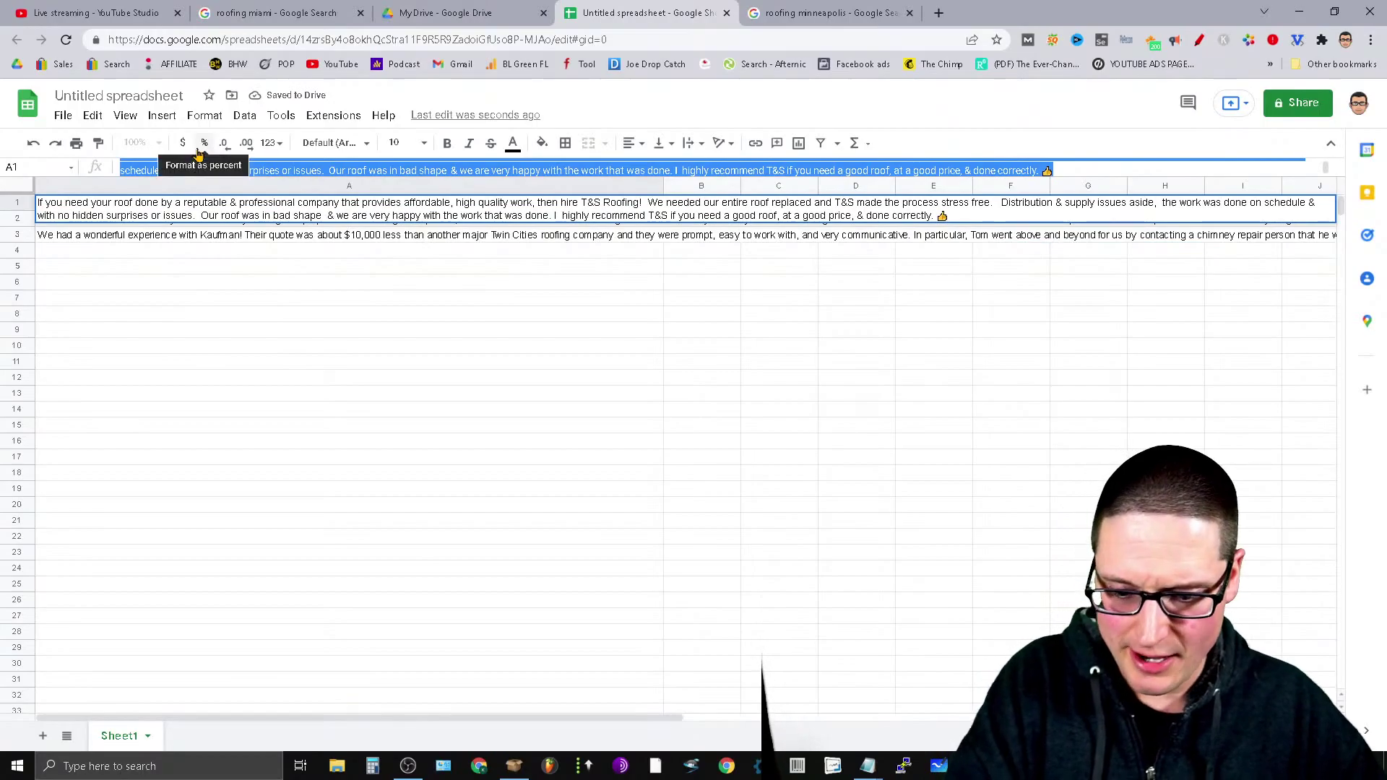
pyautogui.rightClick(516, 168)
pyautogui.click(635, 226)
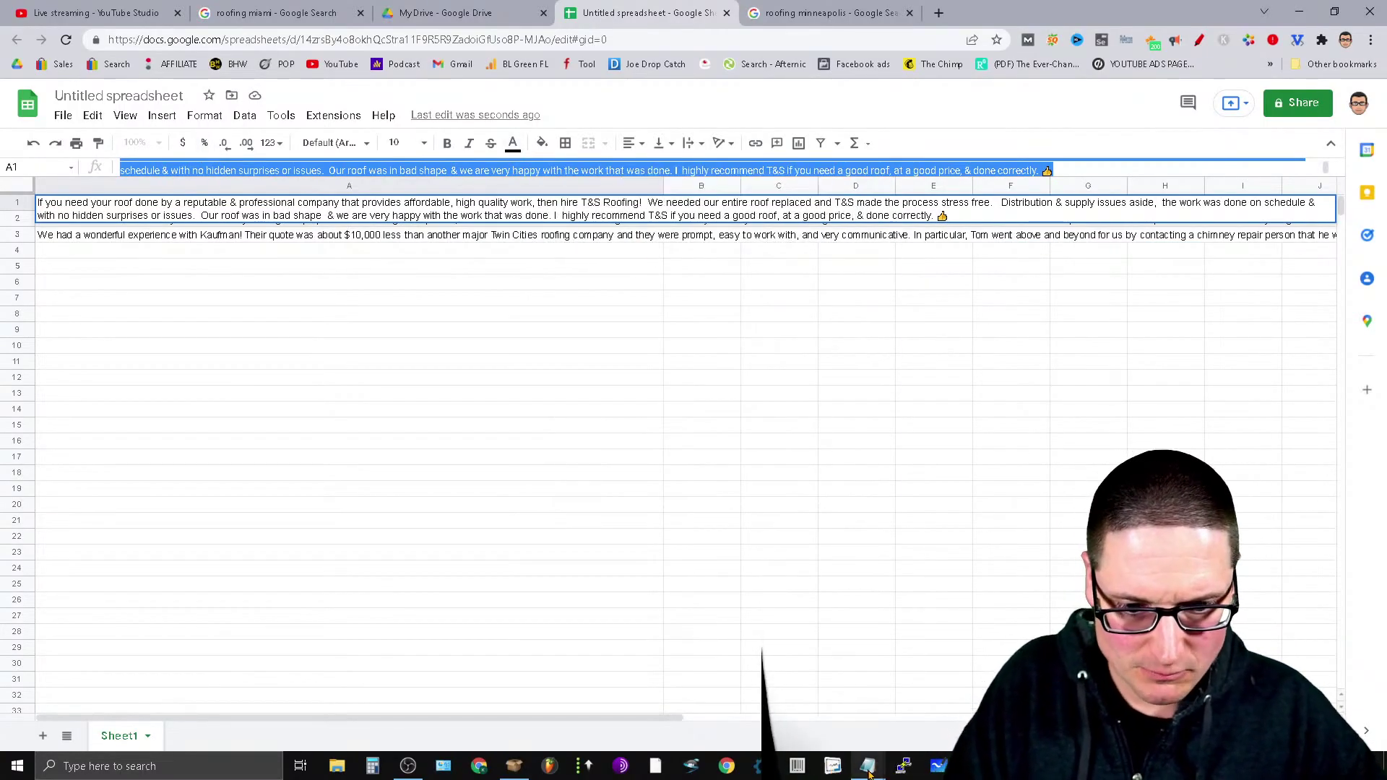
# - Switch to the review note in Notepad and select the company name "T&S Roofing!" in its first sentence
pyautogui.moveTo(869, 772)
pyautogui.click(983, 705)
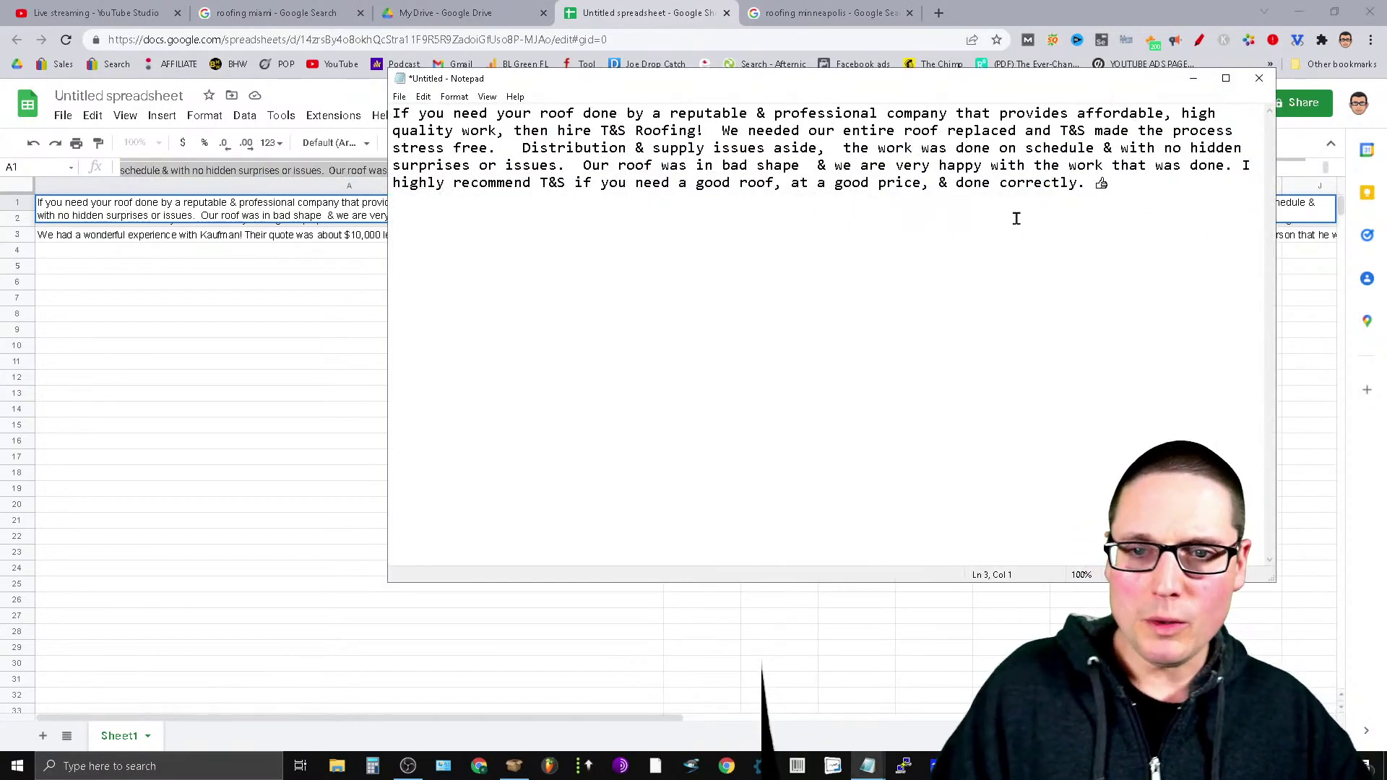
pyautogui.click(394, 116)
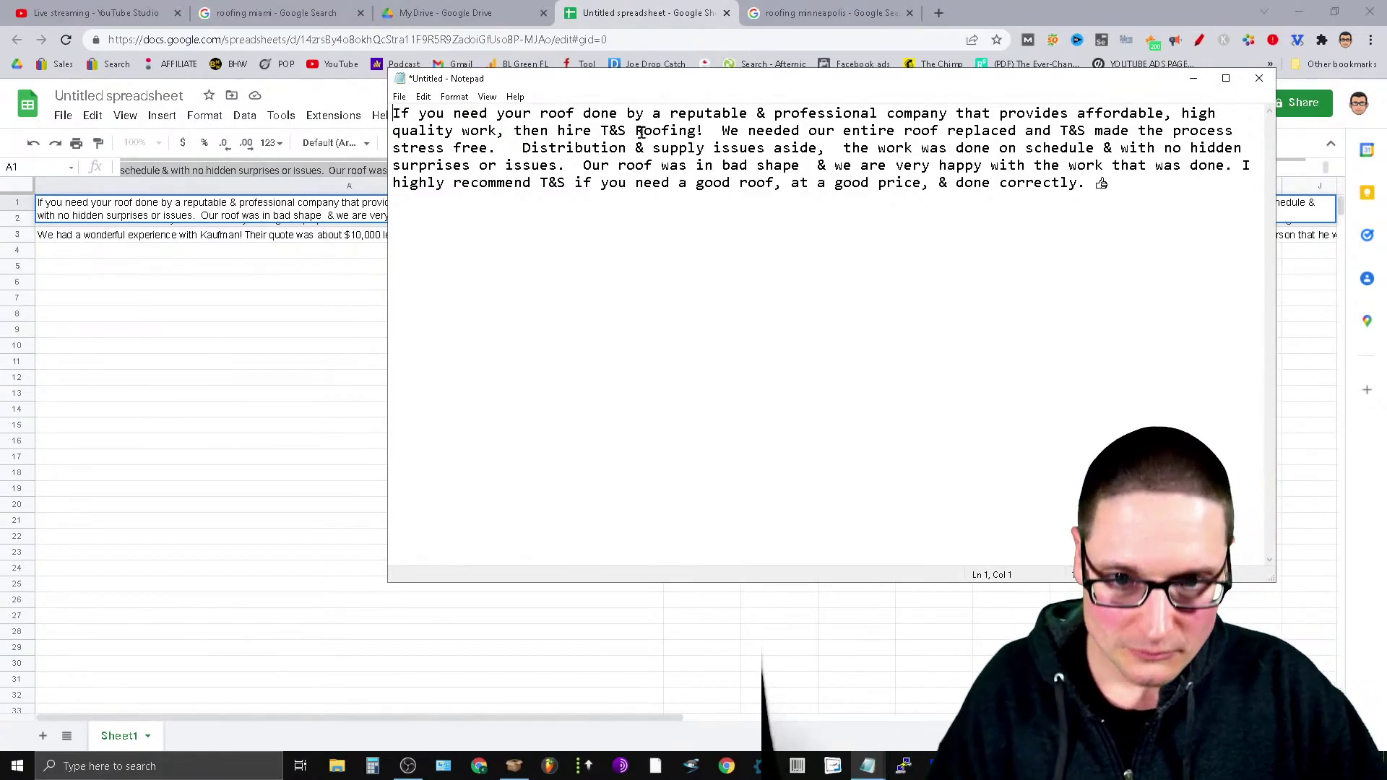
pyautogui.moveTo(601, 128); pyautogui.dragTo(704, 131)
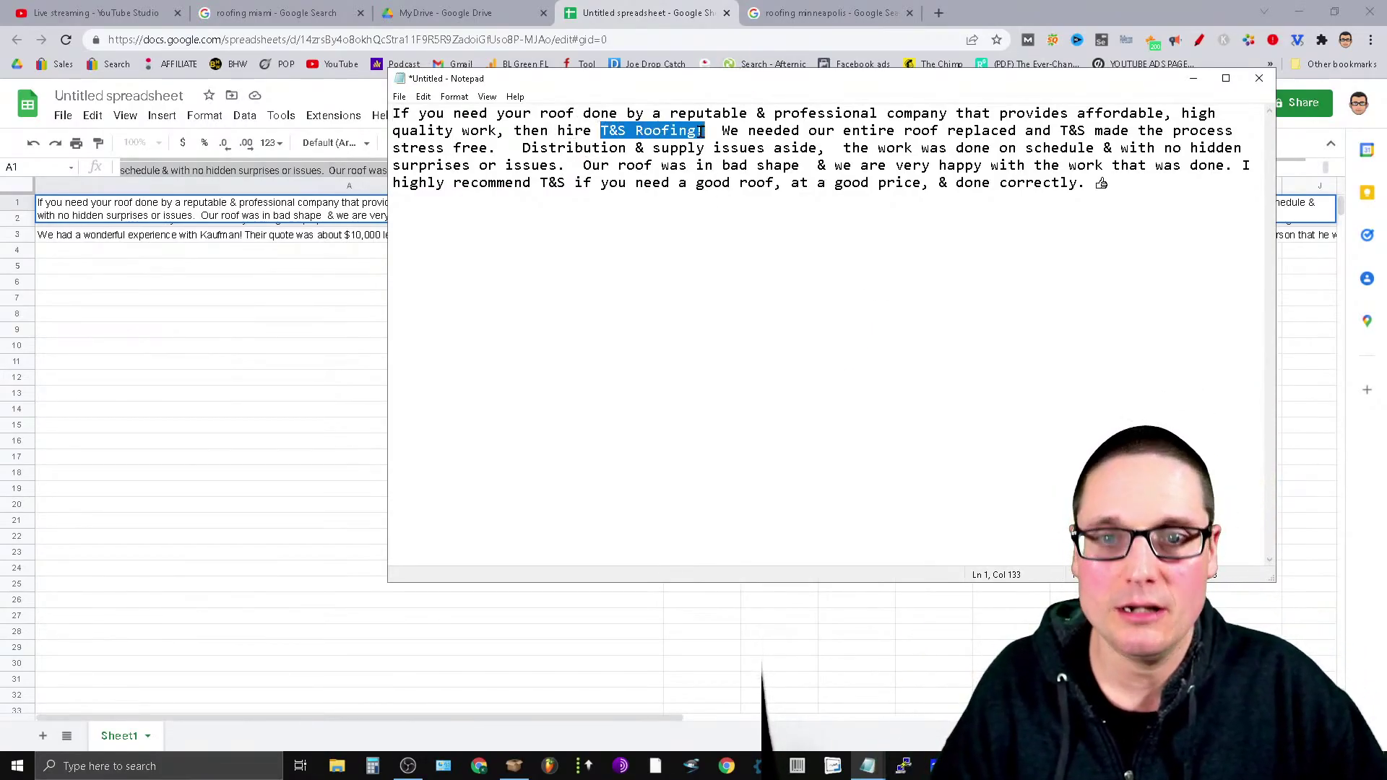